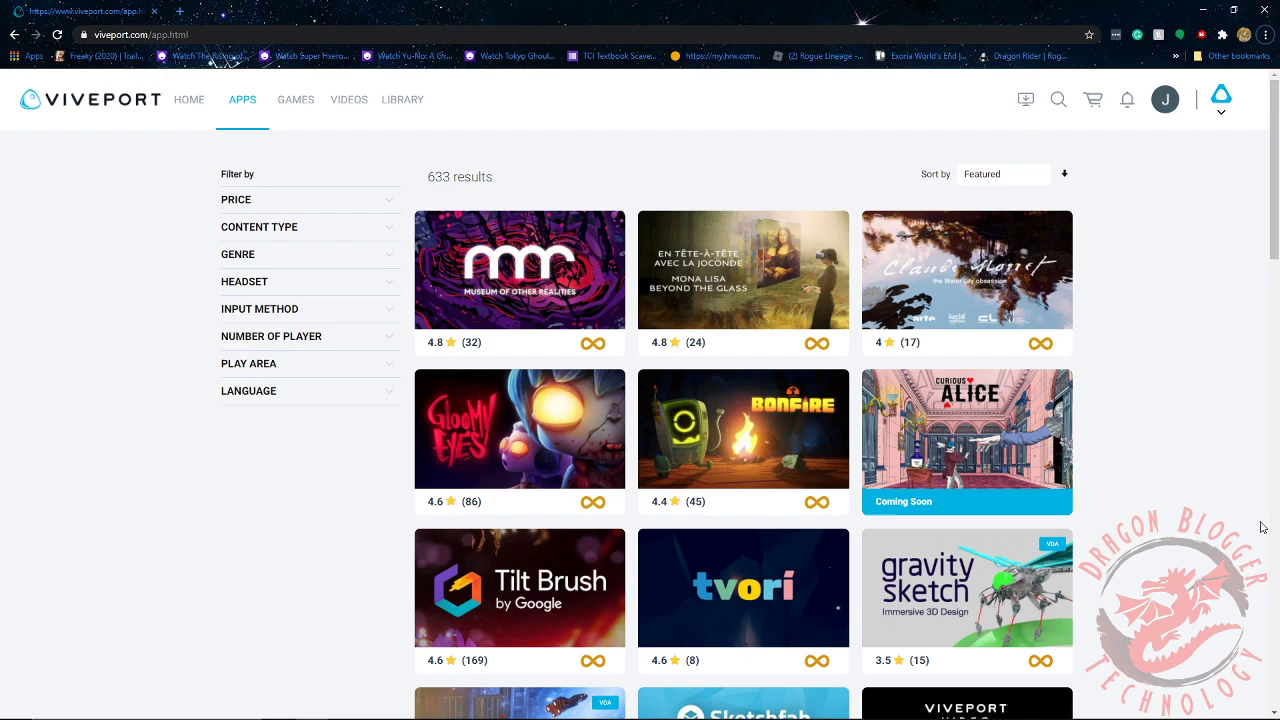
Download the Viveport setup file from the Viveport page and keep it despite Chrome's warning.
{"action": "scroll", "coordinate": [1187, 433], "scroll_direction": "down", "scroll_amount": 2}
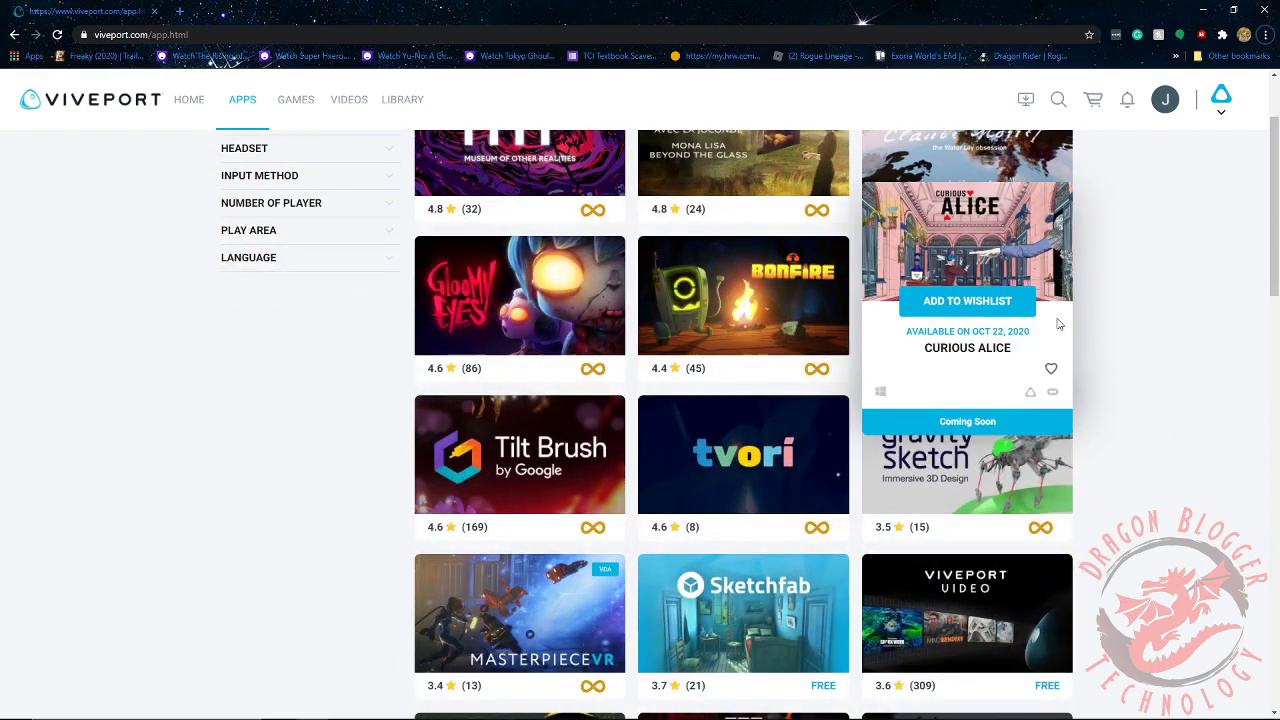
{"action": "scroll", "coordinate": [1058, 333], "scroll_direction": "down", "scroll_amount": 2}
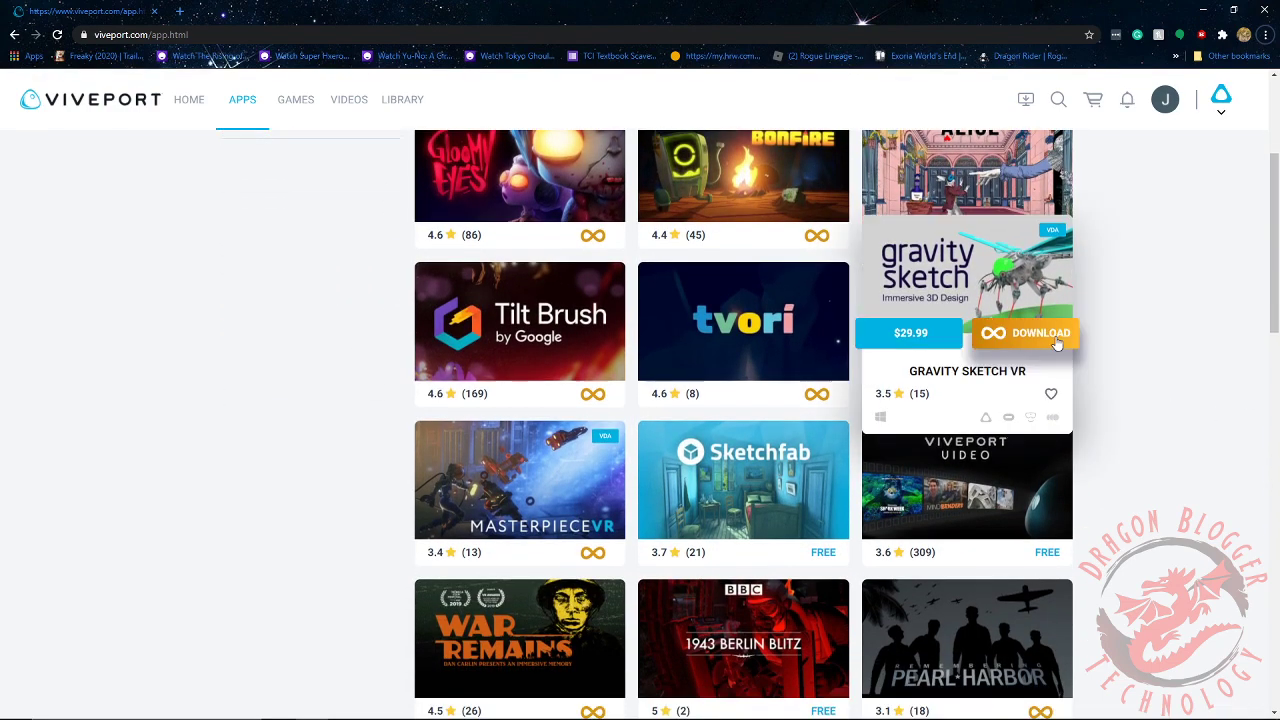
{"action": "scroll", "coordinate": [1058, 343], "scroll_direction": "down", "scroll_amount": 5}
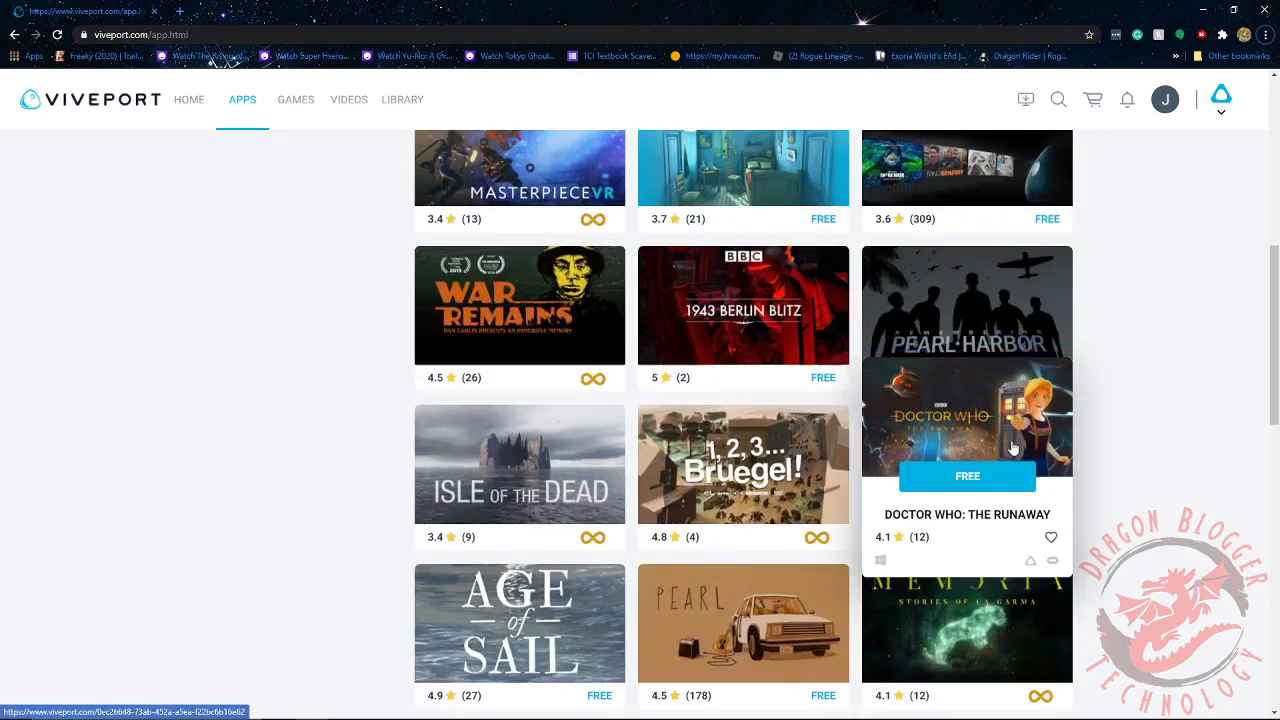
{"action": "scroll", "coordinate": [1012, 447], "scroll_direction": "down", "scroll_amount": 6}
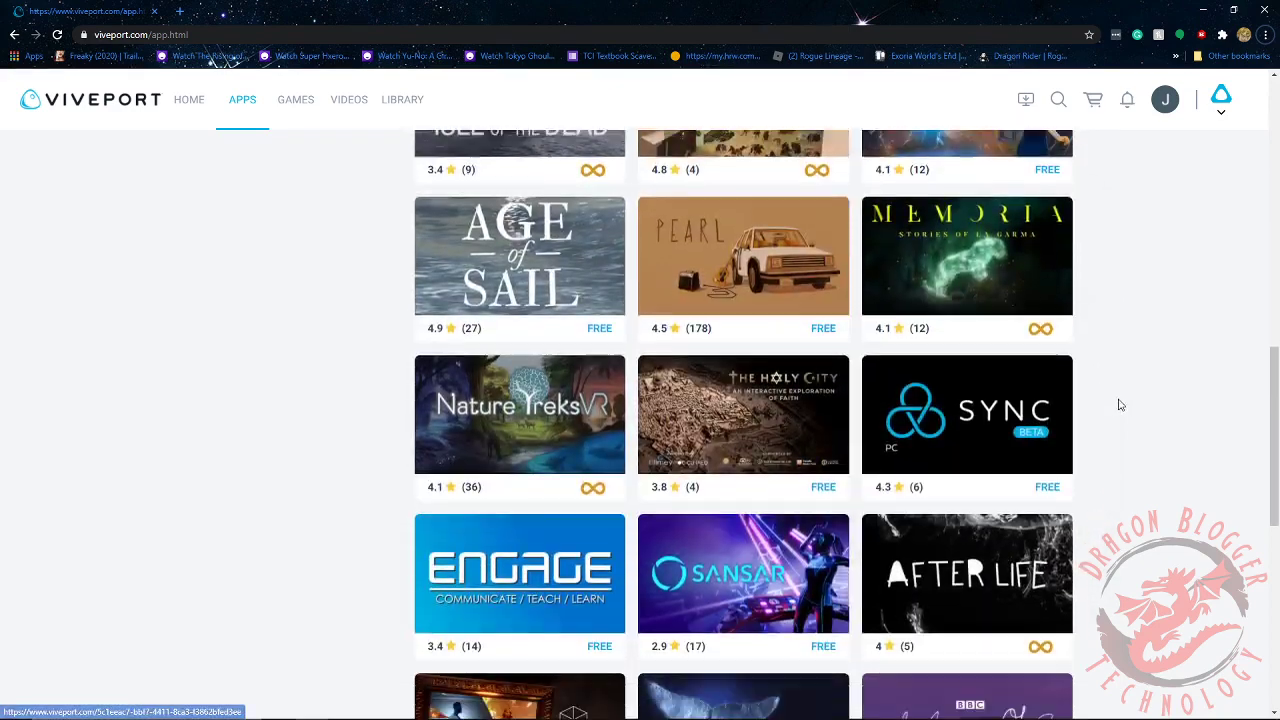
{"action": "scroll", "coordinate": [1120, 404], "scroll_direction": "down", "scroll_amount": 5}
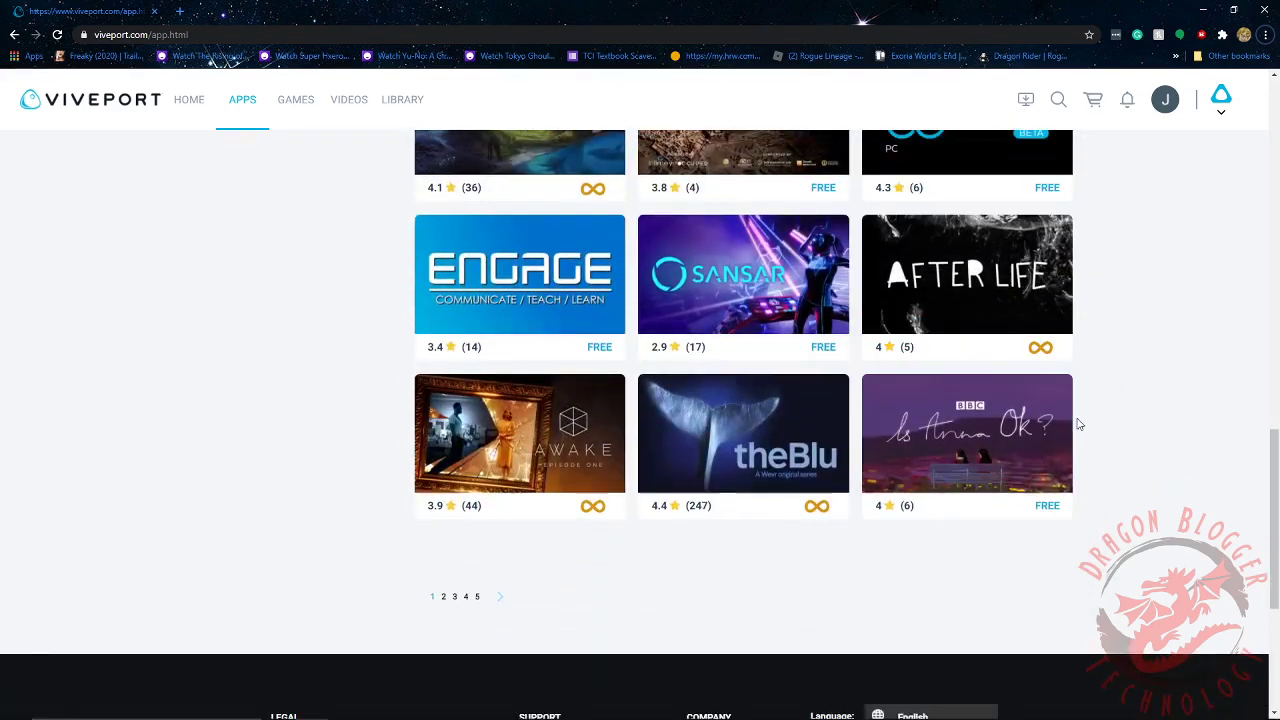
{"action": "mouse_move", "coordinate": [960, 400]}
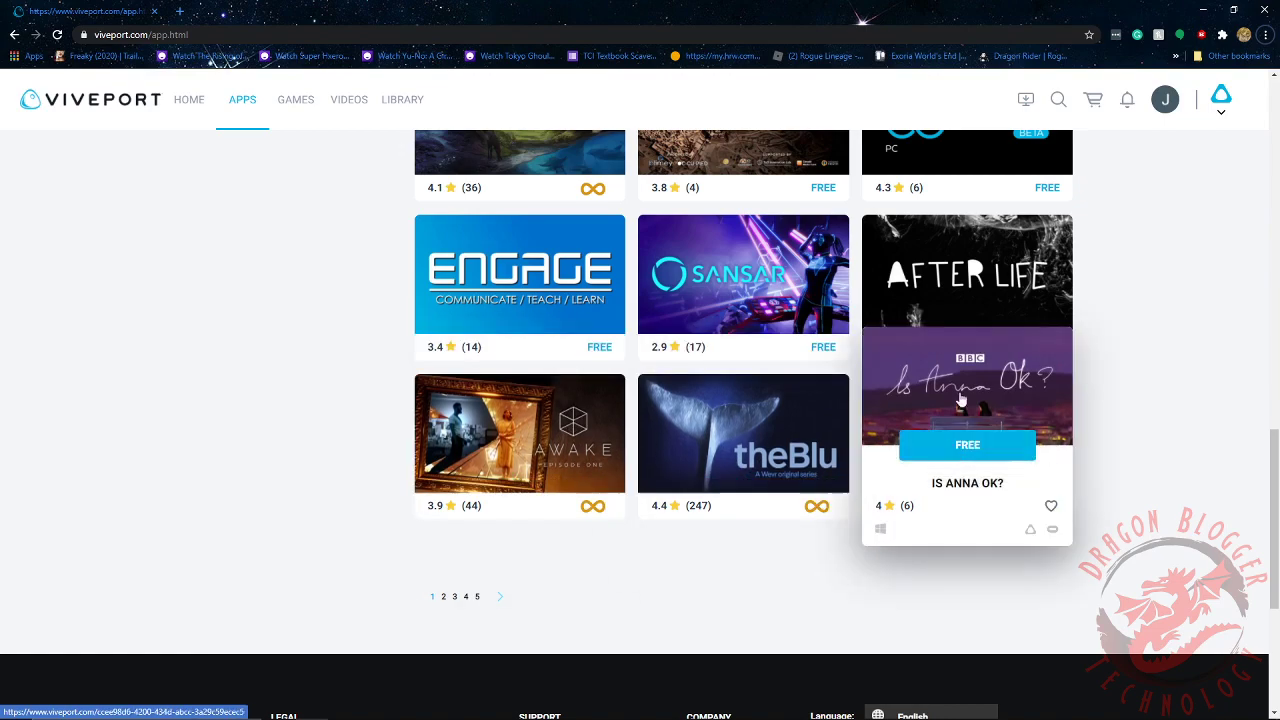
{"action": "scroll", "coordinate": [960, 400], "scroll_direction": "up", "scroll_amount": 2}
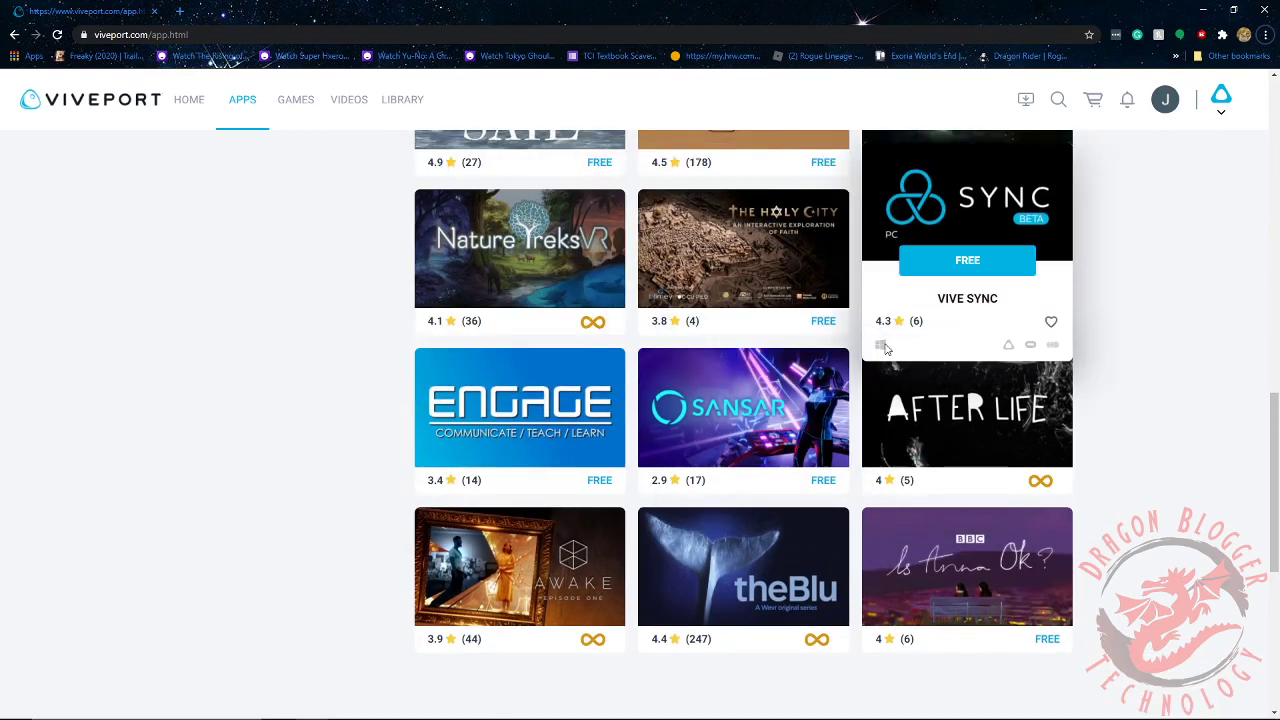
{"action": "mouse_move", "coordinate": [962, 567]}
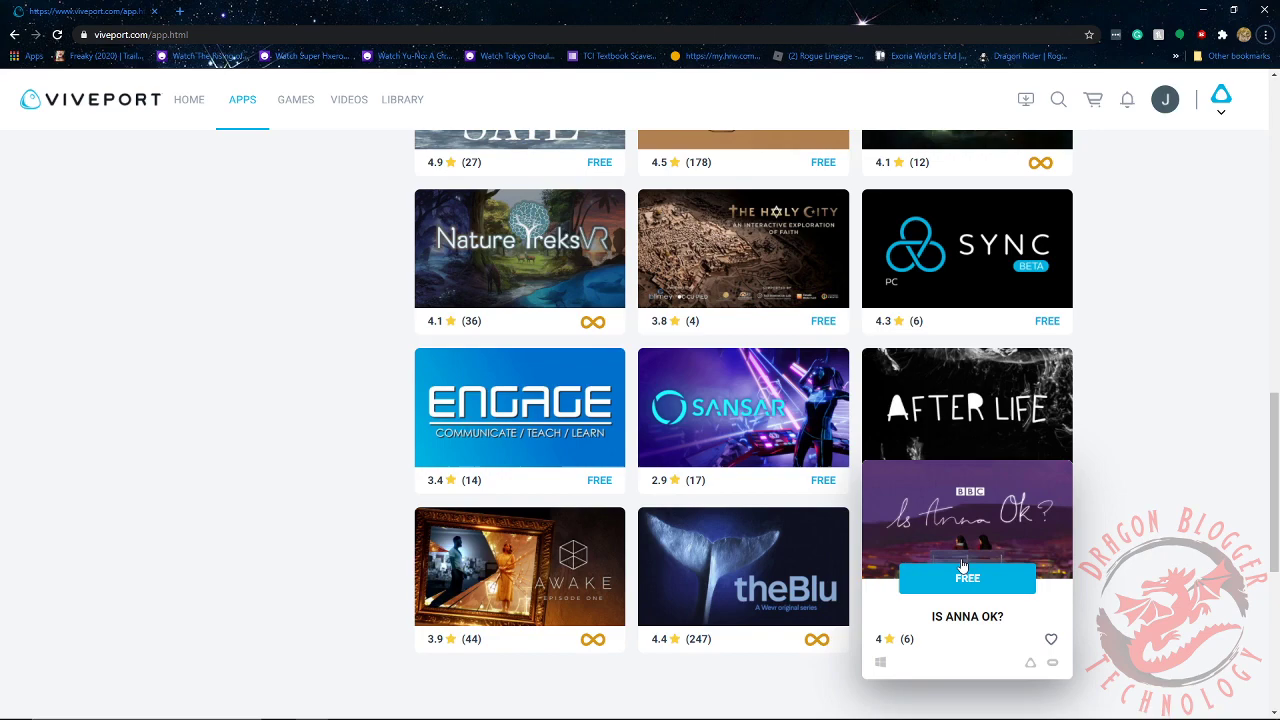
{"action": "mouse_move", "coordinate": [790, 345]}
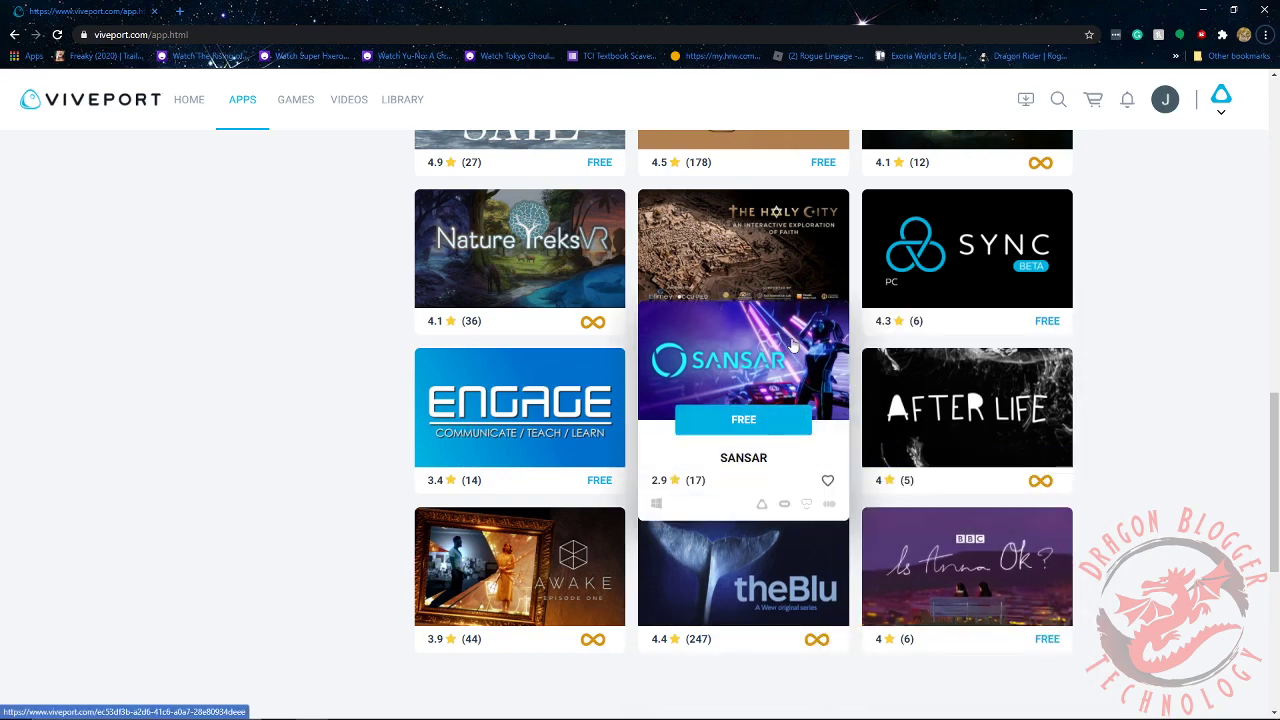
{"action": "scroll", "coordinate": [783, 305], "scroll_direction": "up", "scroll_amount": 4}
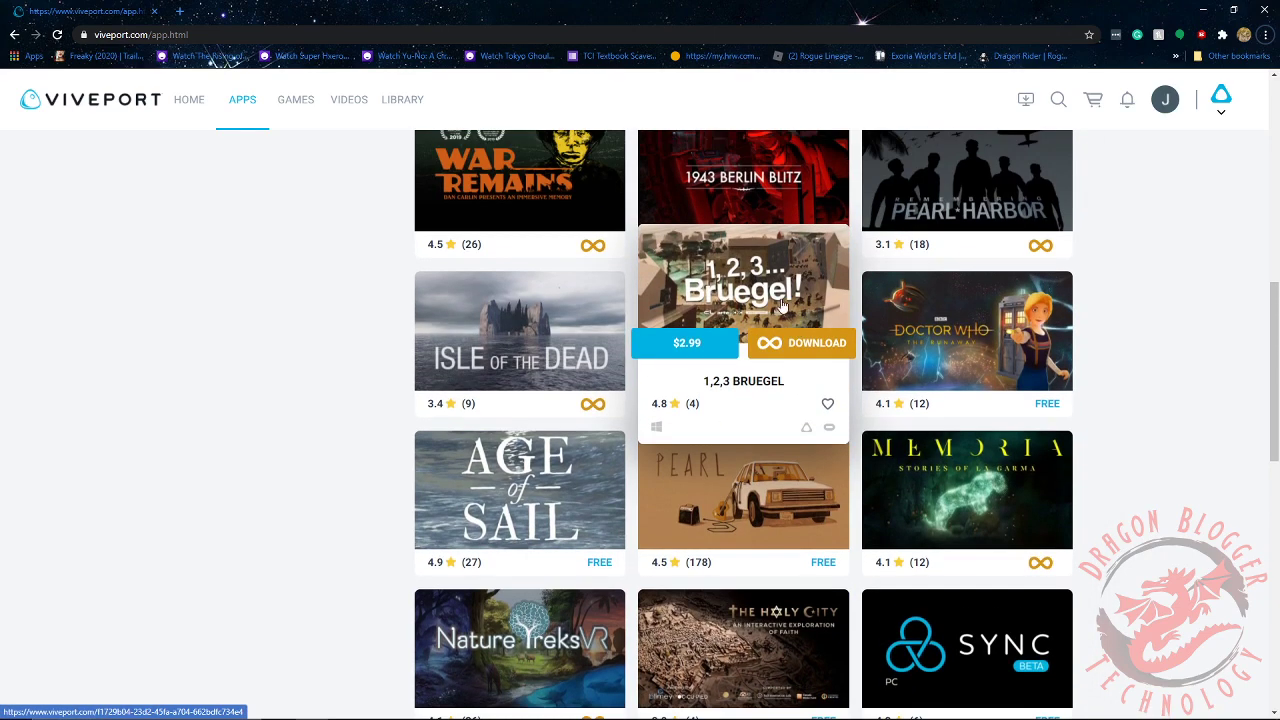
{"action": "scroll", "coordinate": [917, 303], "scroll_direction": "up", "scroll_amount": 2}
{"action": "scroll", "coordinate": [786, 280], "scroll_direction": "up", "scroll_amount": 2}
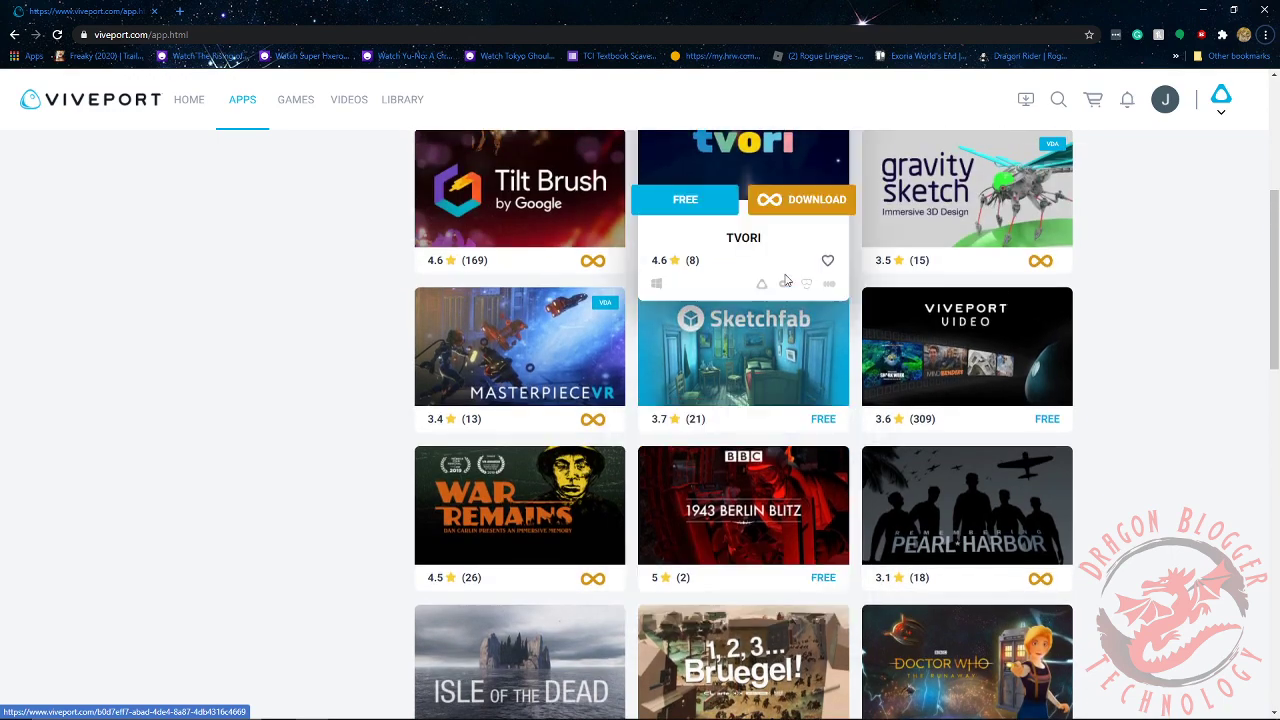
{"action": "scroll", "coordinate": [775, 320], "scroll_direction": "up", "scroll_amount": 4}
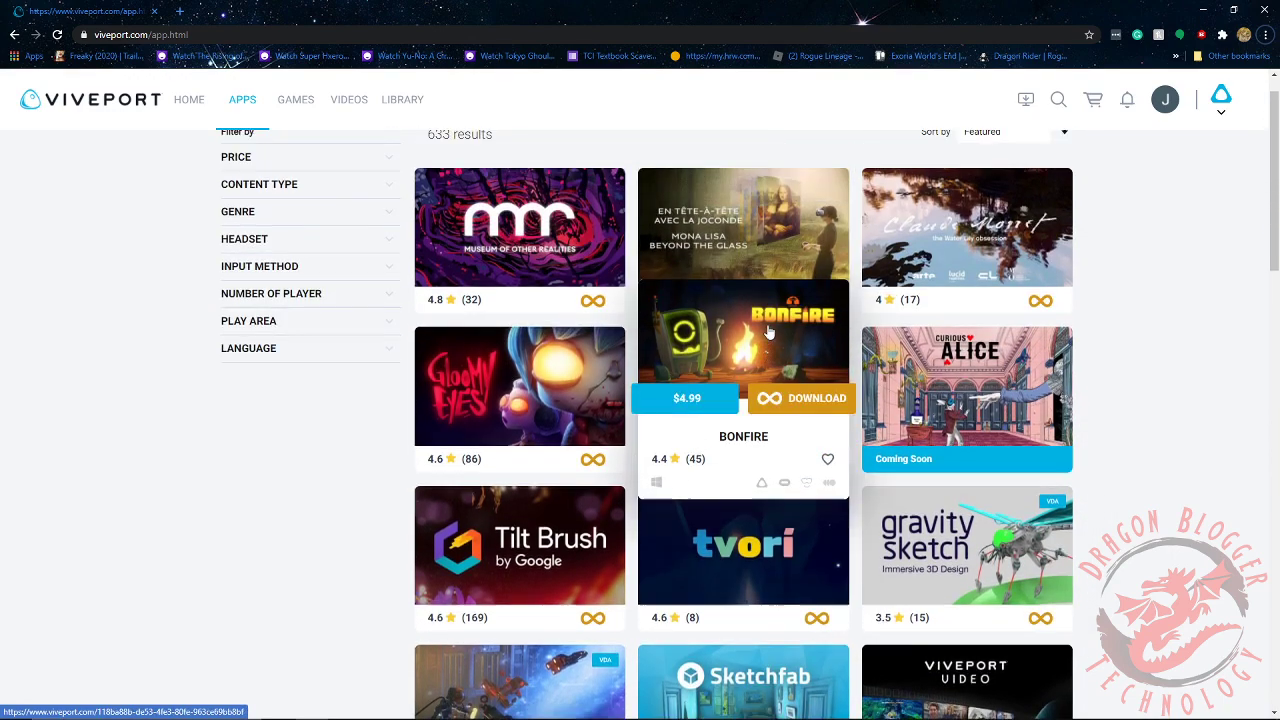
{"action": "scroll", "coordinate": [769, 333], "scroll_direction": "up", "scroll_amount": 1}
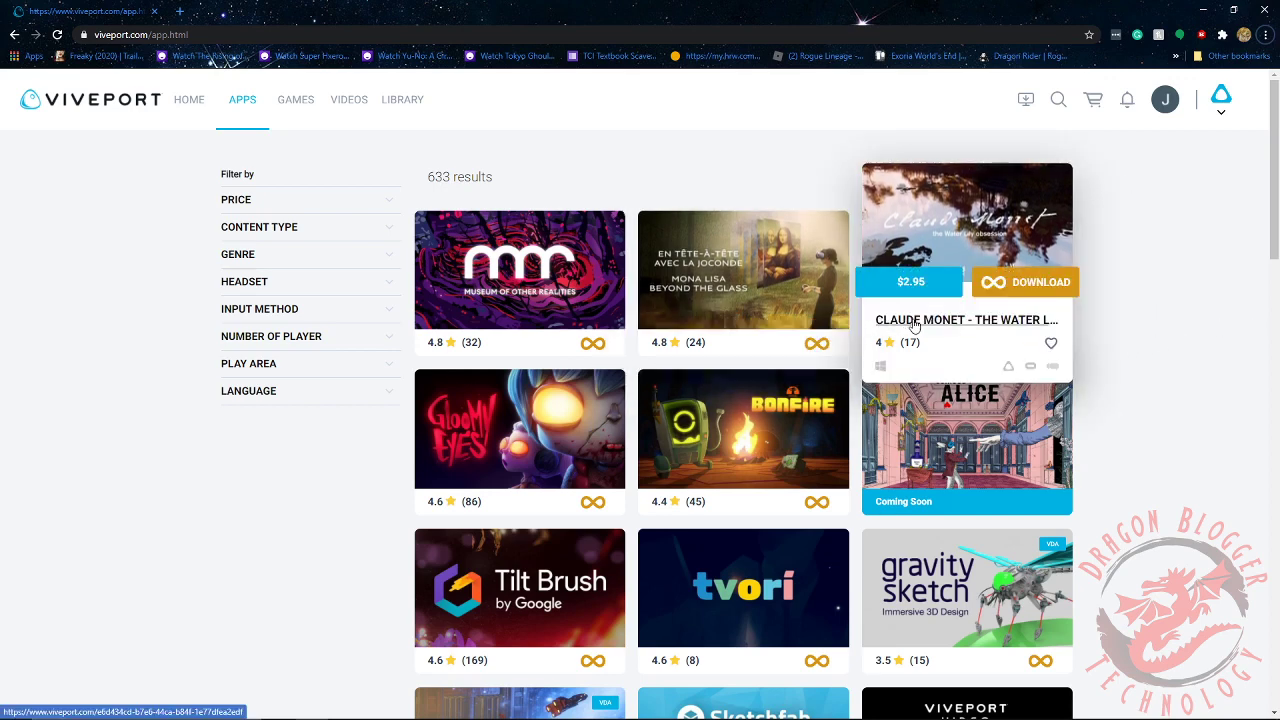
{"action": "left_click", "coordinate": [1025, 105]}
{"action": "left_click", "coordinate": [1023, 106]}
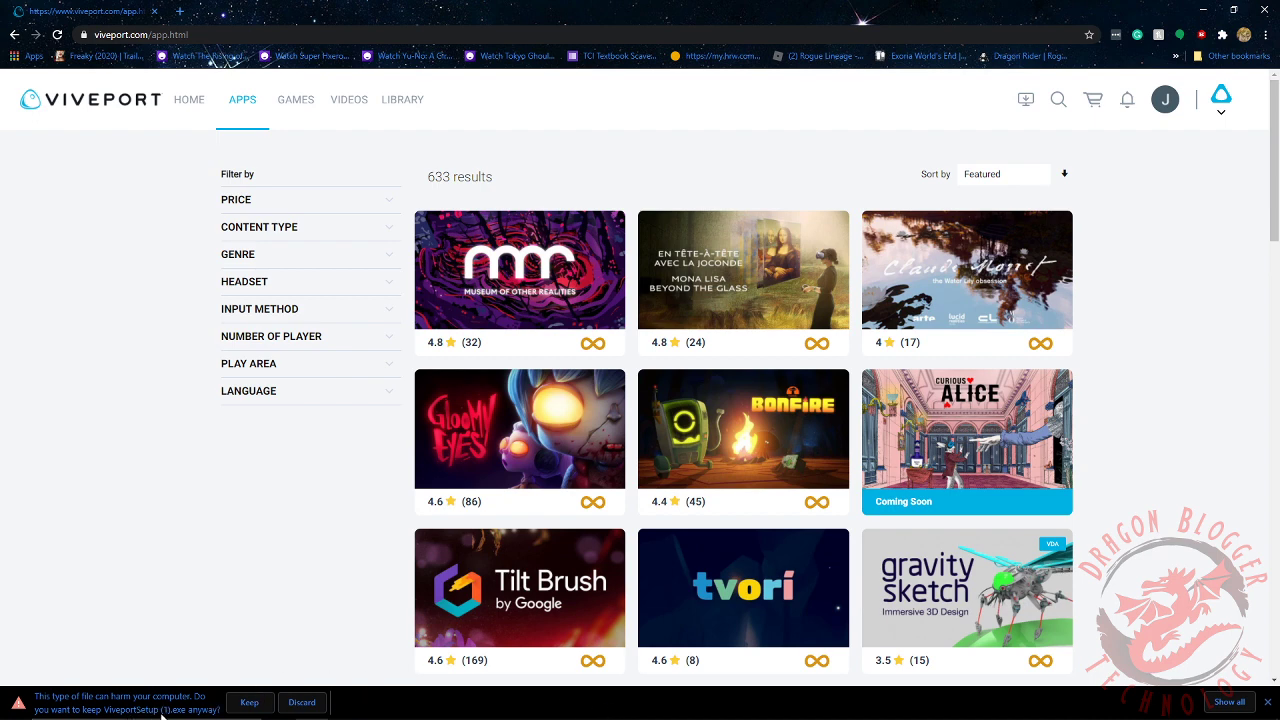
{"action": "left_click", "coordinate": [243, 705]}
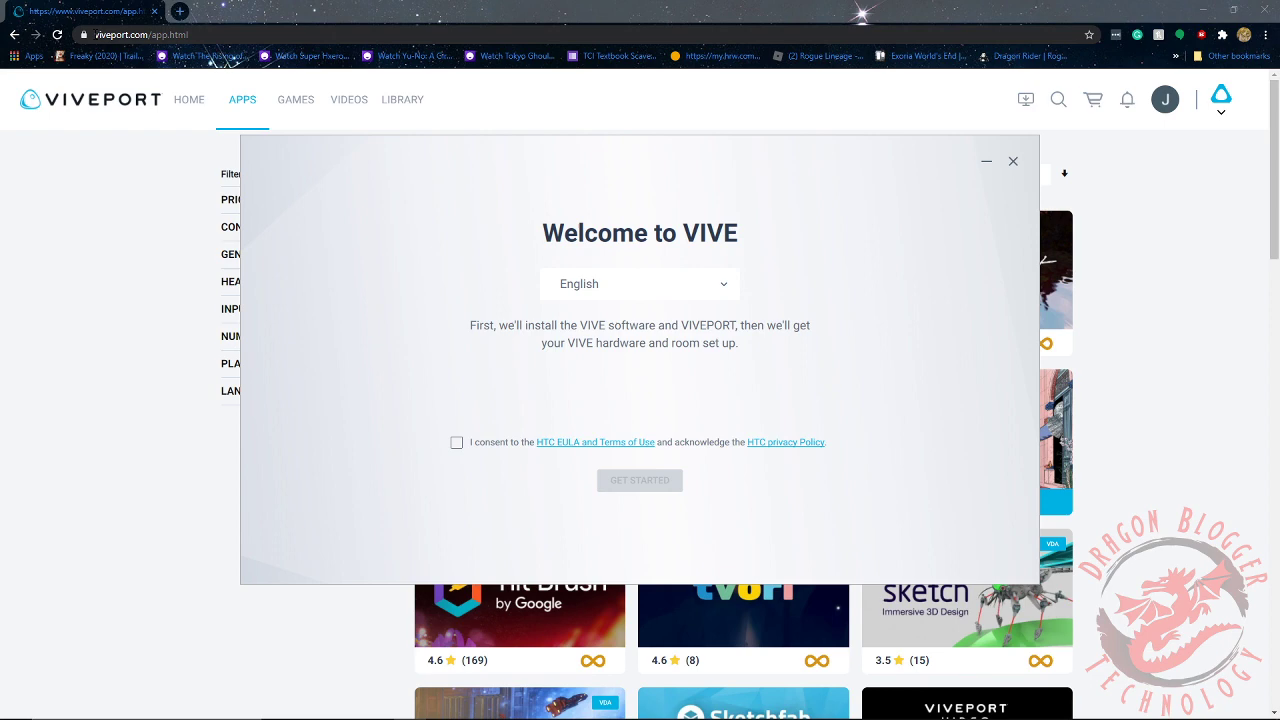
Agree to the HTC EULA, terms of use and privacy policy and get started.
{"action": "left_click", "coordinate": [104, 38]}
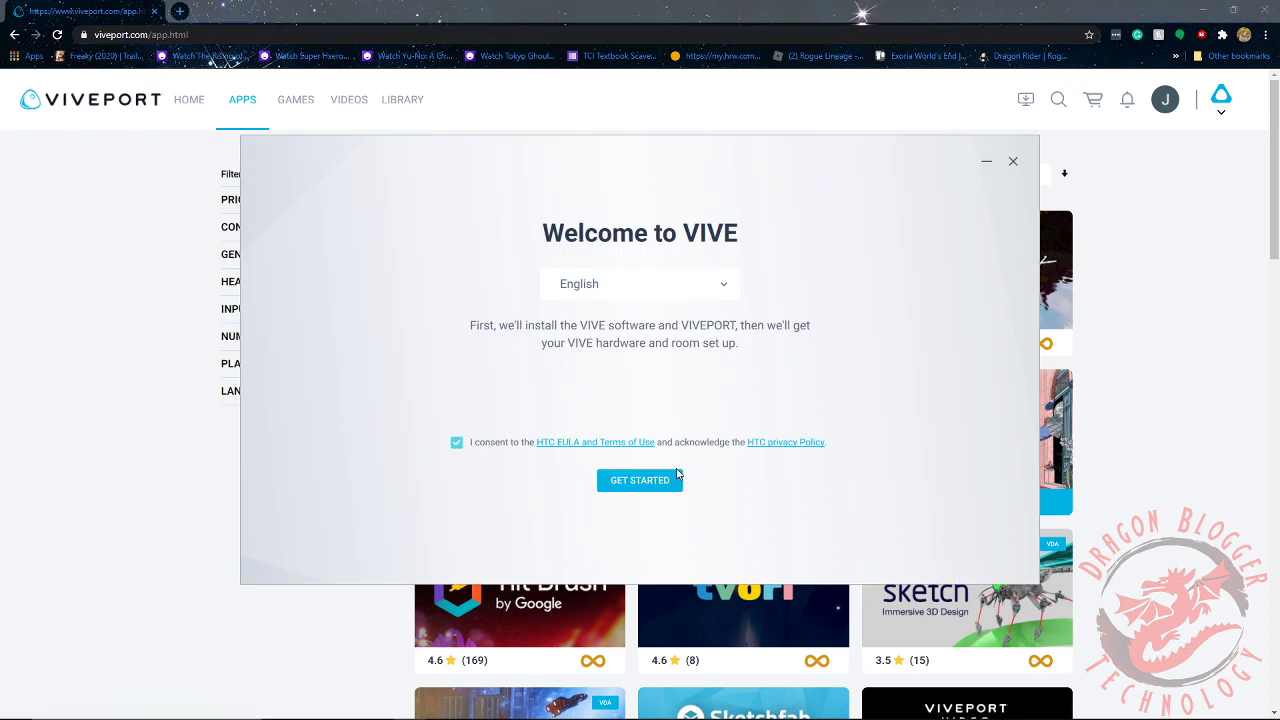
{"action": "left_click", "coordinate": [652, 487]}
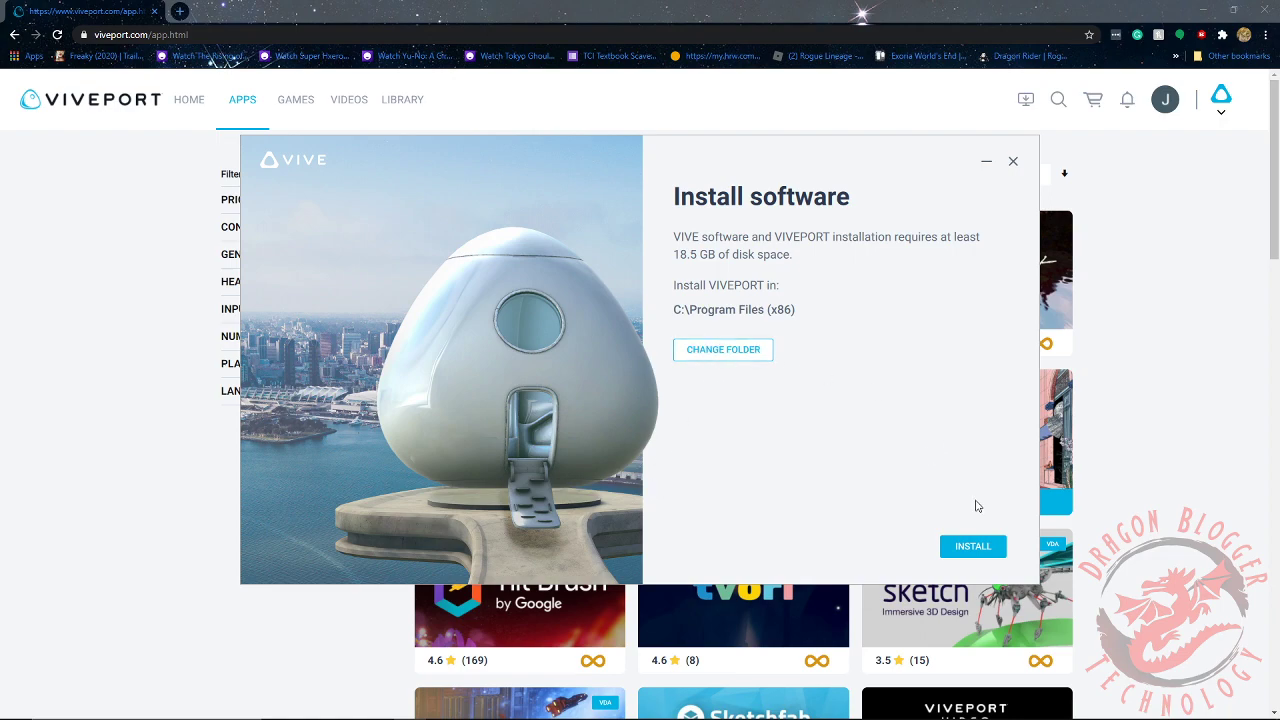
Install the VIVE software and Viveport into the default C:\Program Files (x86) folder.
{"action": "left_click", "coordinate": [990, 543]}
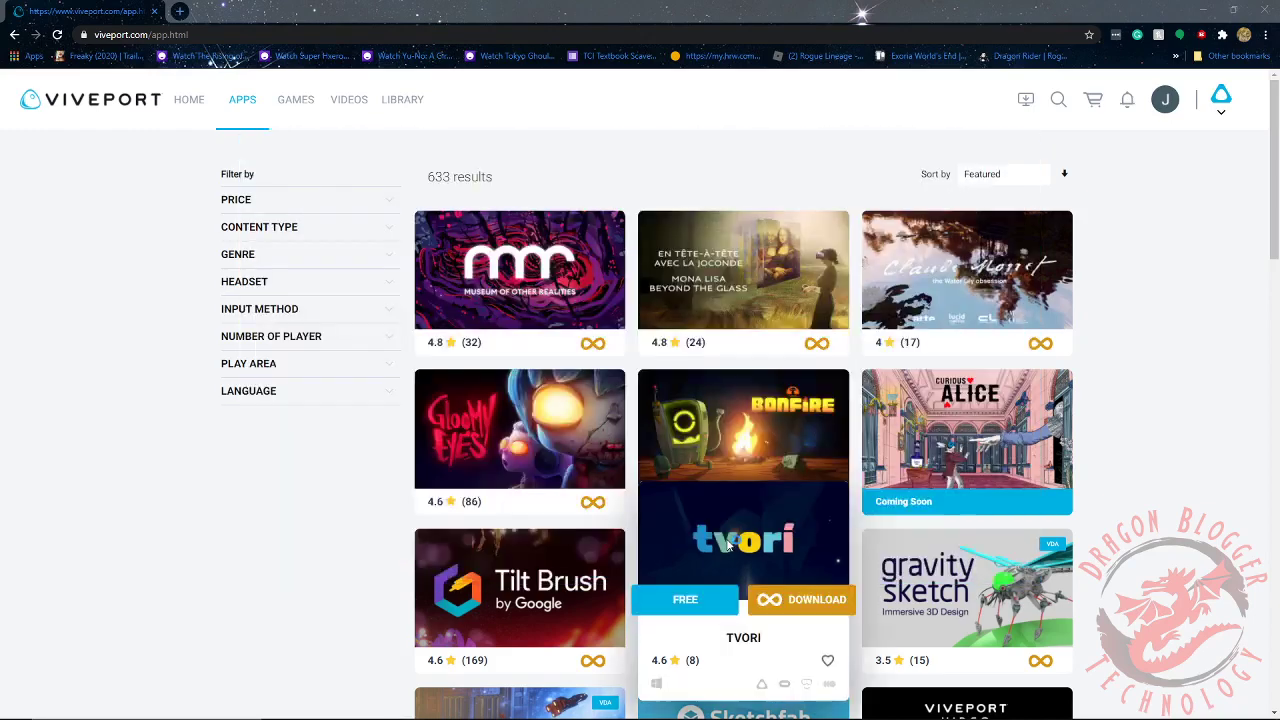
Launch Viveport, minimize the Oculus app, choose sign-in and dismiss three game notifications.
{"action": "left_click", "coordinate": [728, 543]}
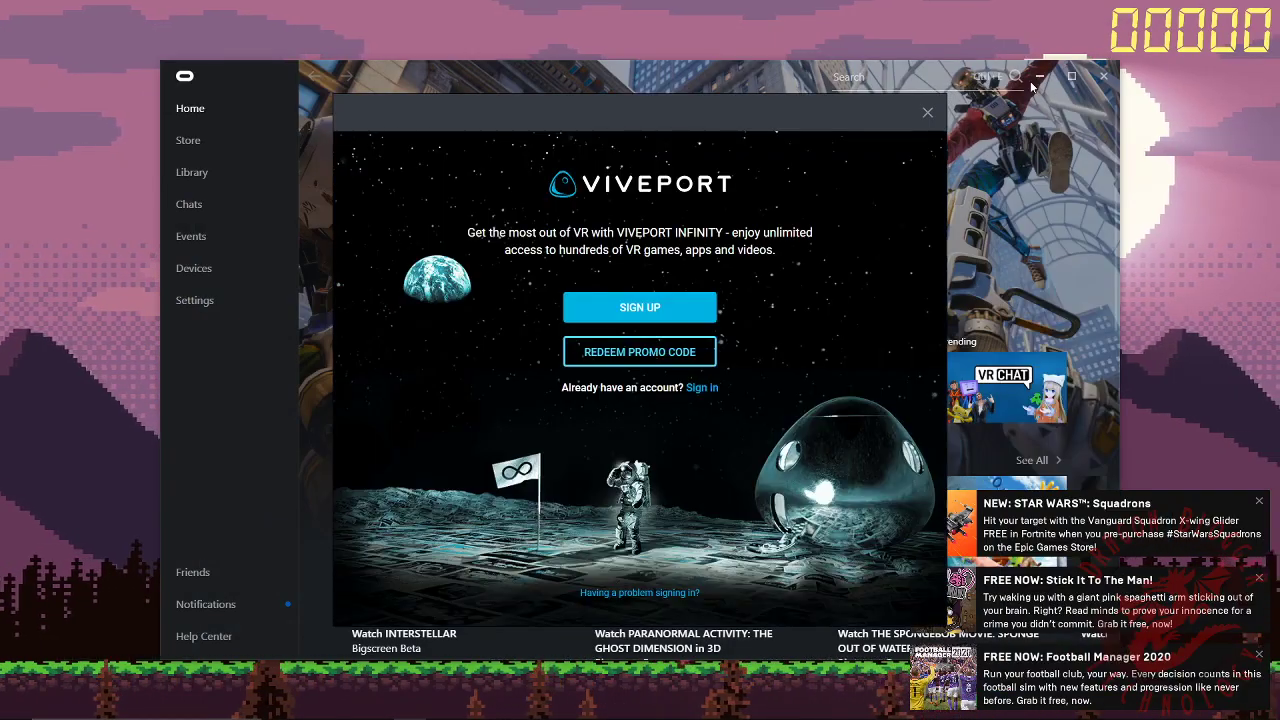
{"action": "left_click", "coordinate": [1038, 78]}
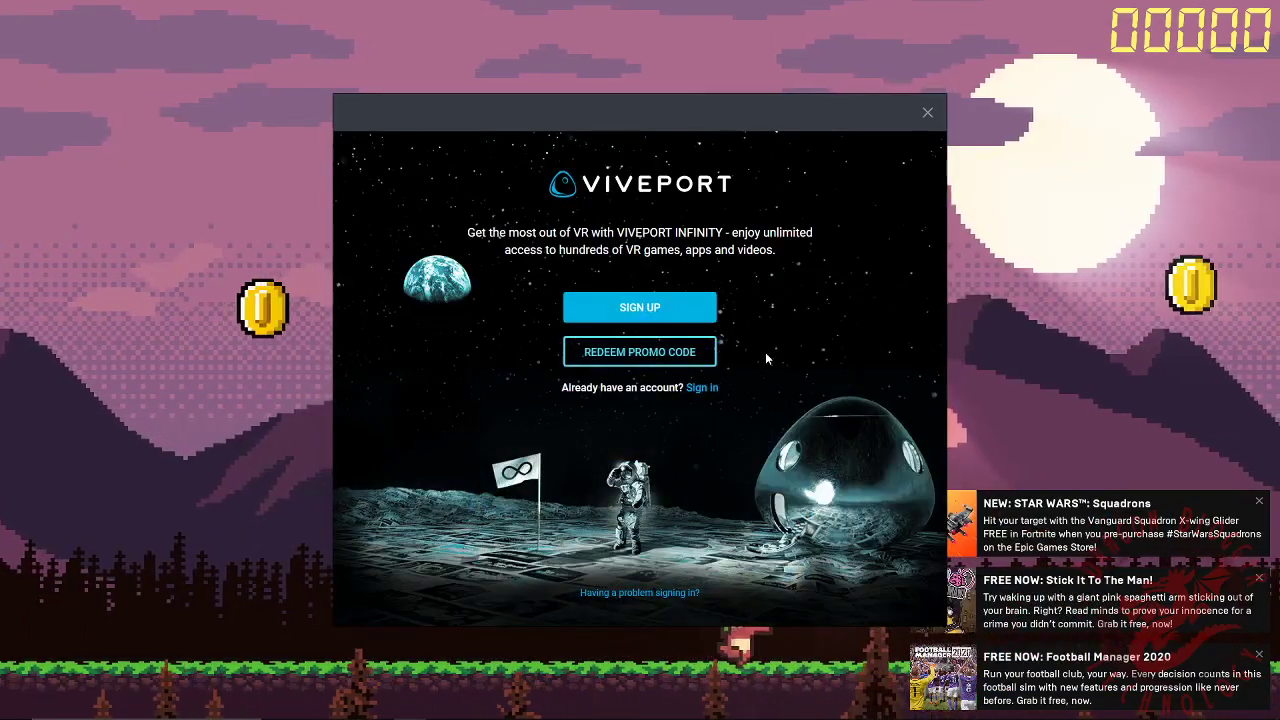
{"action": "left_click", "coordinate": [704, 390]}
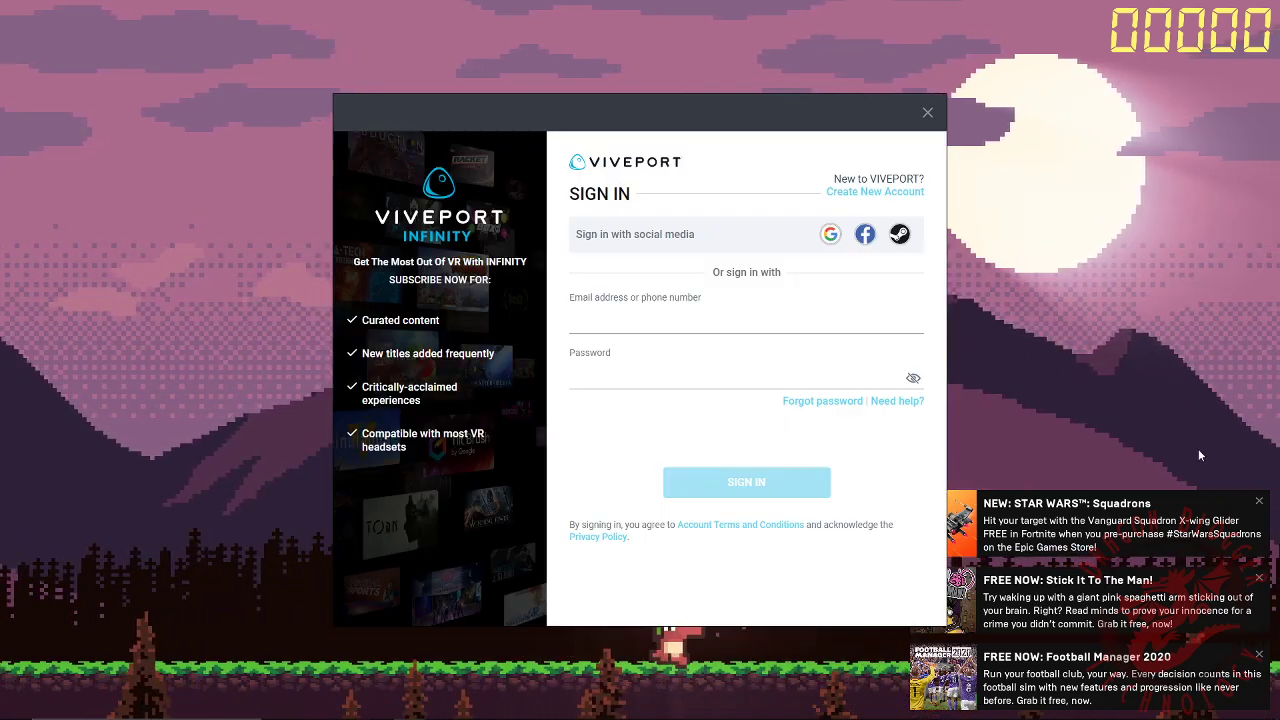
{"action": "left_click", "coordinate": [1260, 503]}
{"action": "left_click", "coordinate": [1259, 579]}
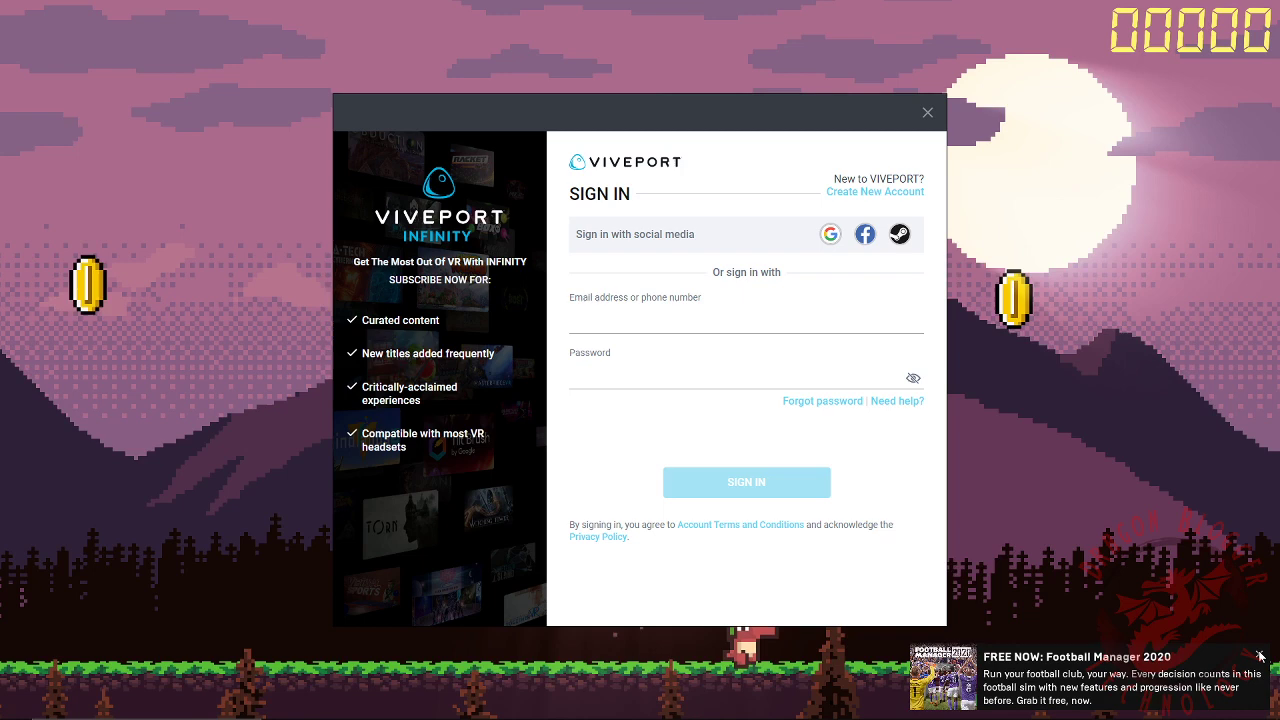
{"action": "left_click", "coordinate": [1259, 655]}
Enter the account e-mail address and password and sign in.
{"action": "left_click", "coordinate": [746, 326]}
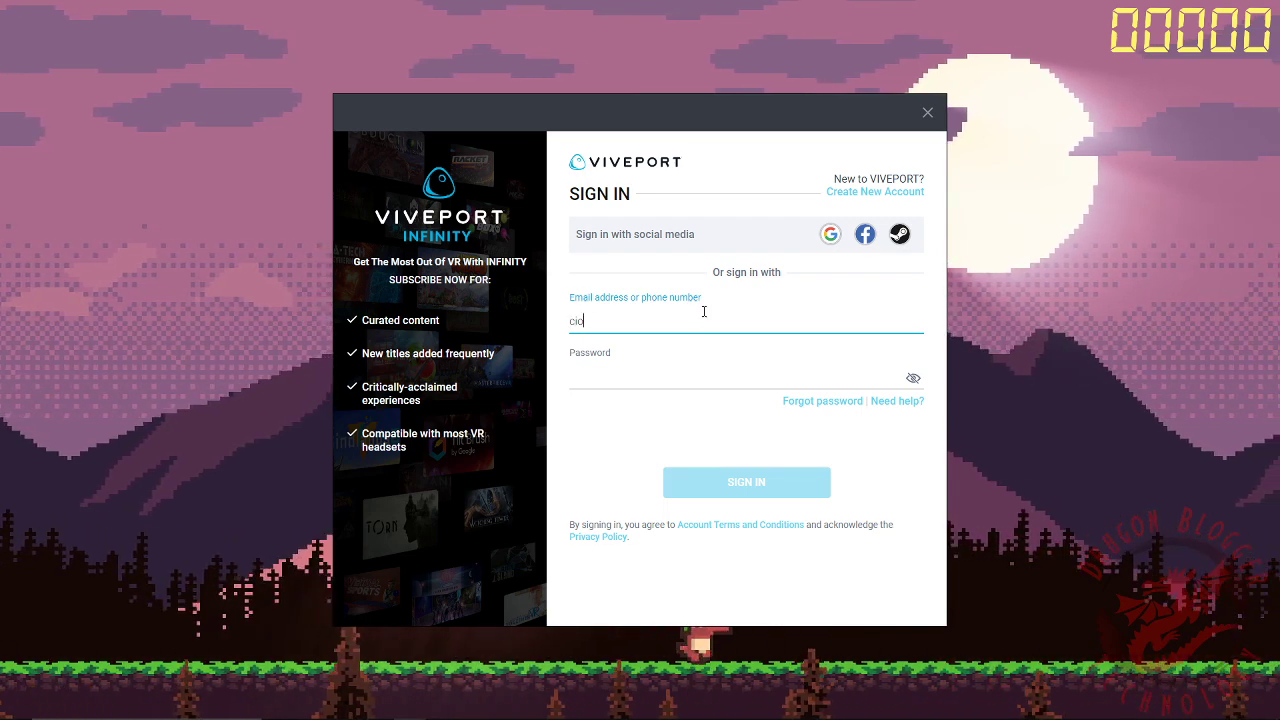
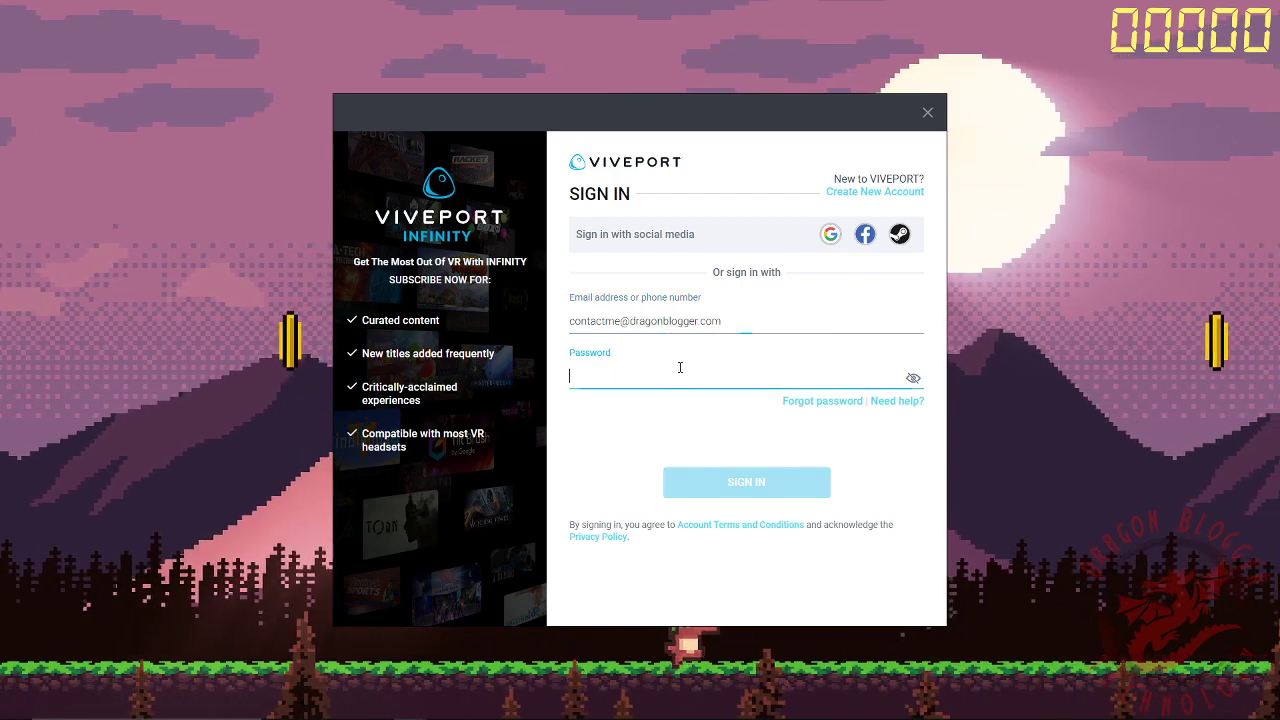
{"action": "key", "text": "ctrl+v"}
{"action": "left_click", "coordinate": [740, 462]}
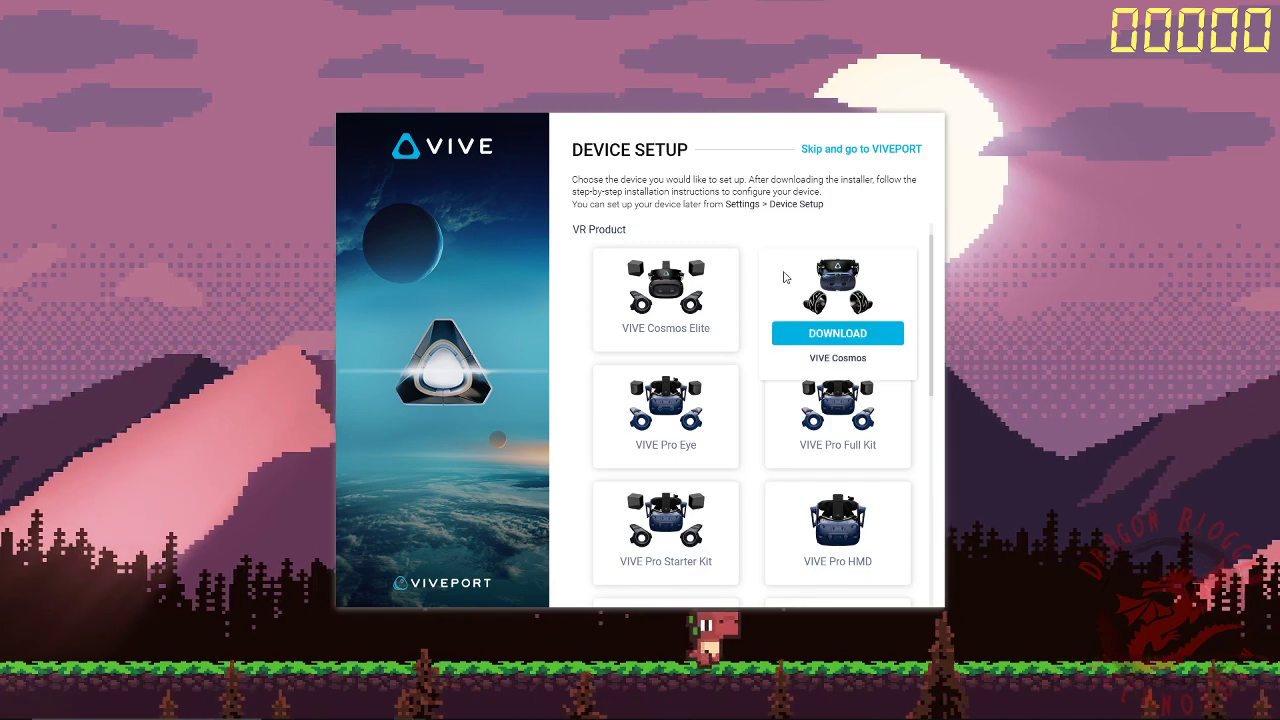
Select the Oculus Rift Series headset in Device Setup and download its setup software.
{"action": "scroll", "coordinate": [783, 277], "scroll_direction": "down", "scroll_amount": 3}
{"action": "scroll", "coordinate": [772, 306], "scroll_direction": "down", "scroll_amount": 1}
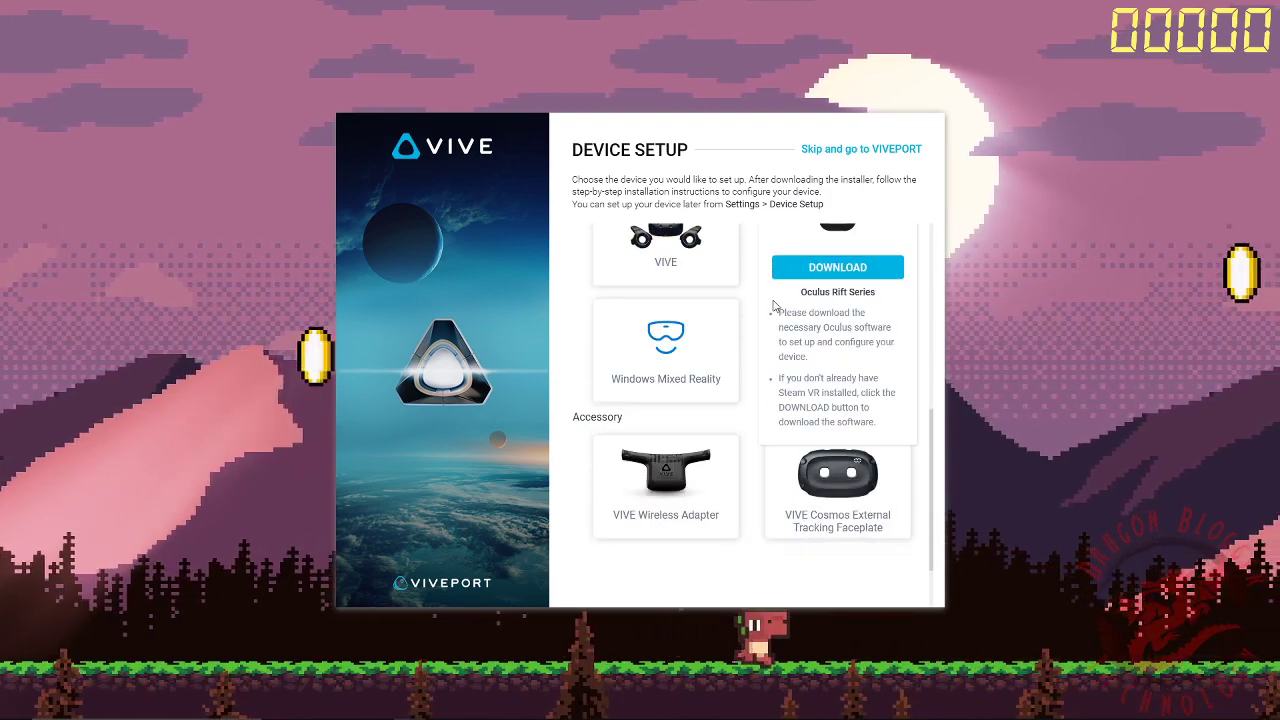
{"action": "scroll", "coordinate": [723, 363], "scroll_direction": "up", "scroll_amount": 1}
{"action": "mouse_move", "coordinate": [828, 350]}
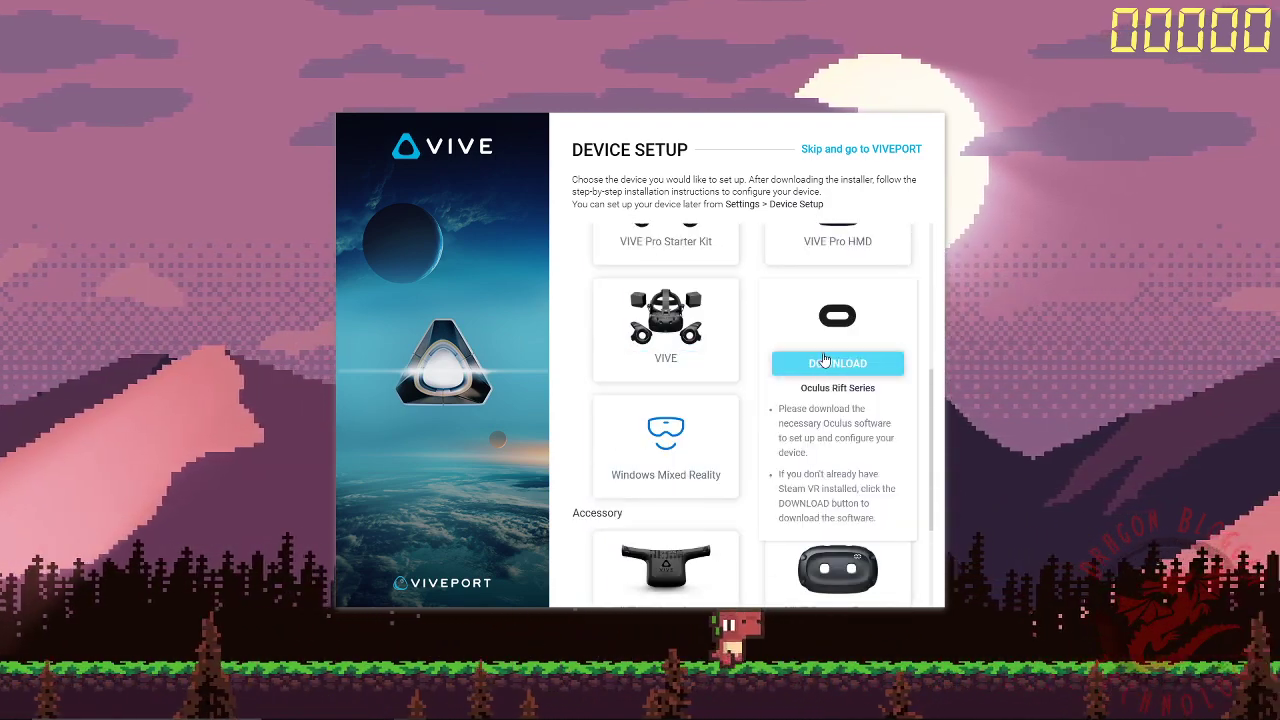
{"action": "scroll", "coordinate": [837, 348], "scroll_direction": "up", "scroll_amount": 1}
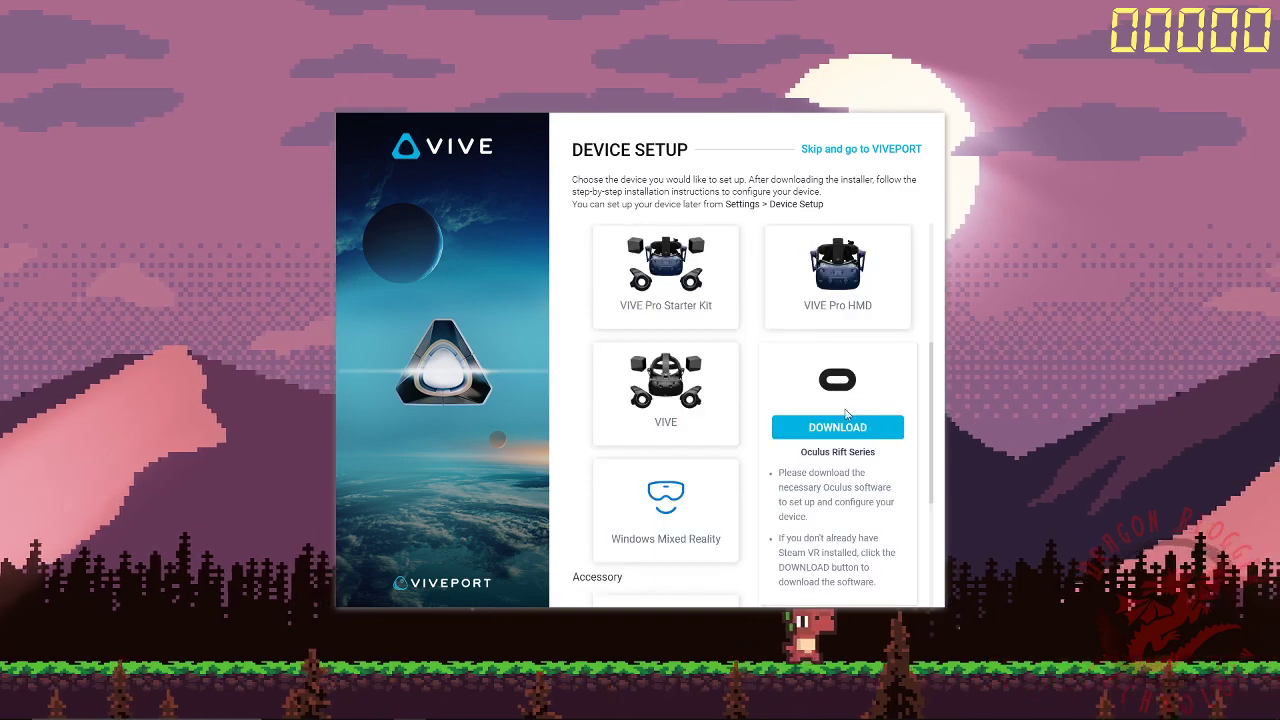
{"action": "scroll", "coordinate": [834, 395], "scroll_direction": "up", "scroll_amount": 4}
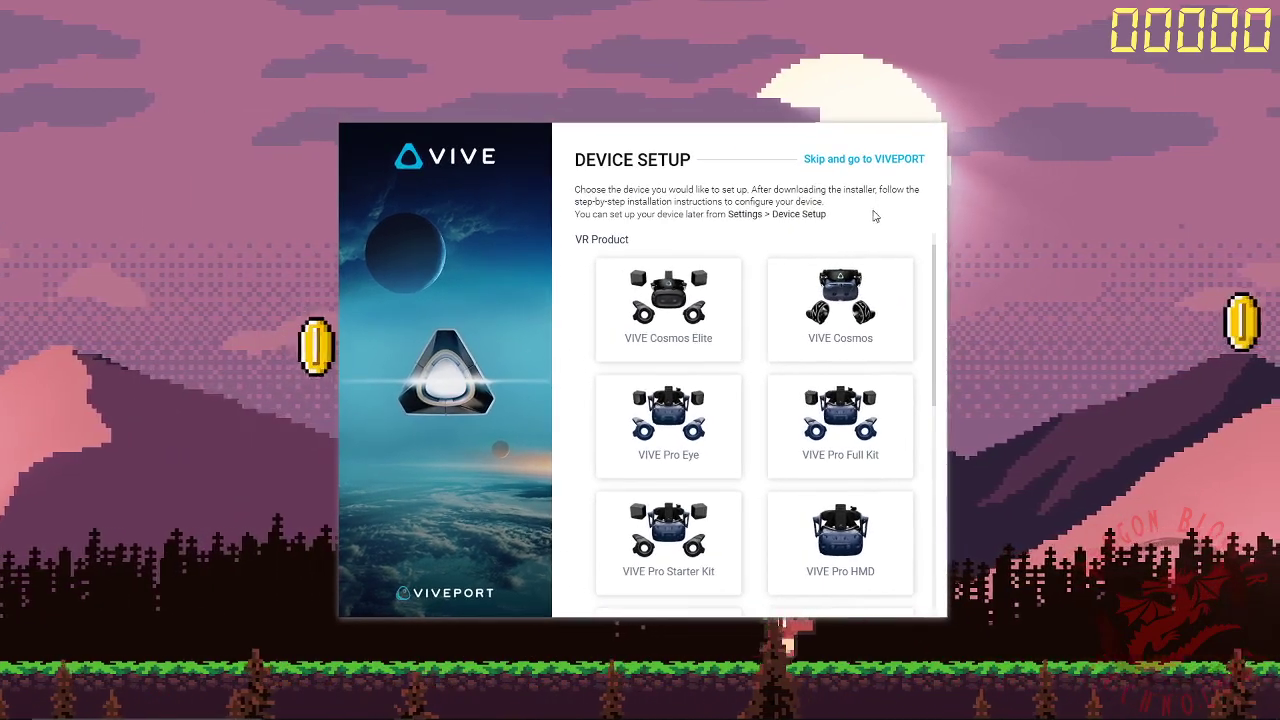
{"action": "scroll", "coordinate": [877, 258], "scroll_direction": "down", "scroll_amount": 1}
{"action": "scroll", "coordinate": [870, 300], "scroll_direction": "down", "scroll_amount": 1}
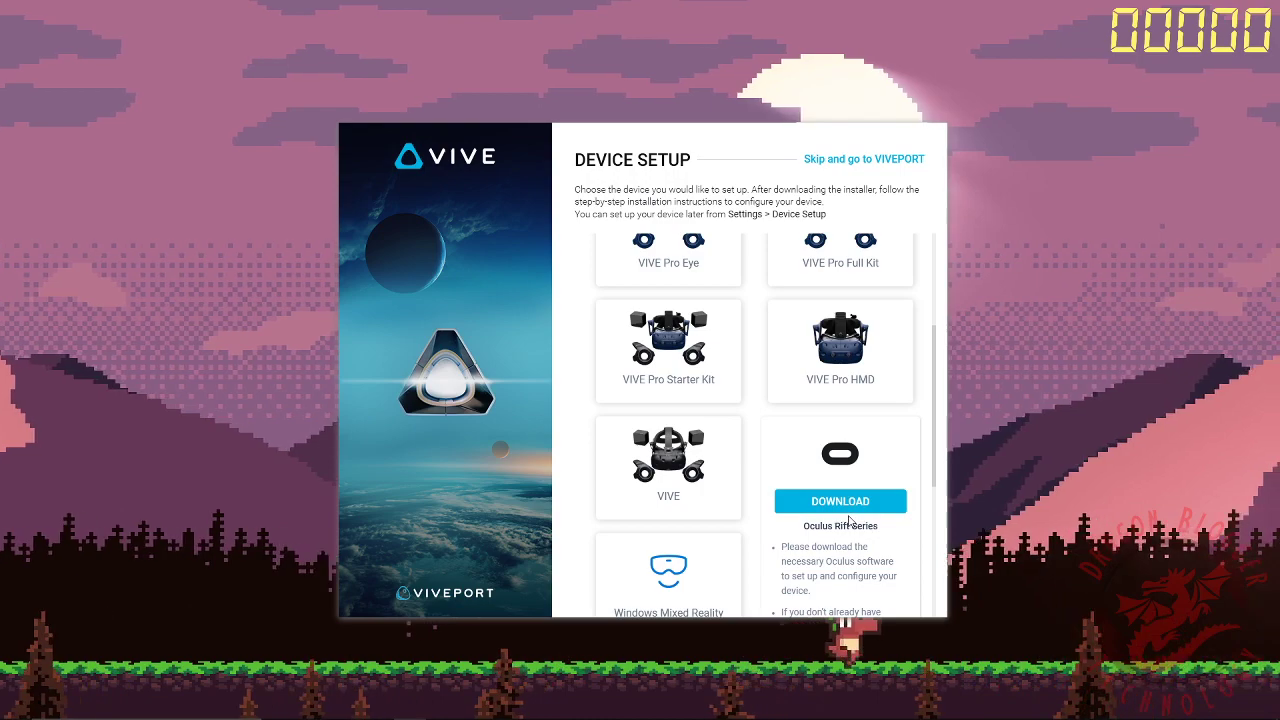
{"action": "left_click", "coordinate": [848, 505]}
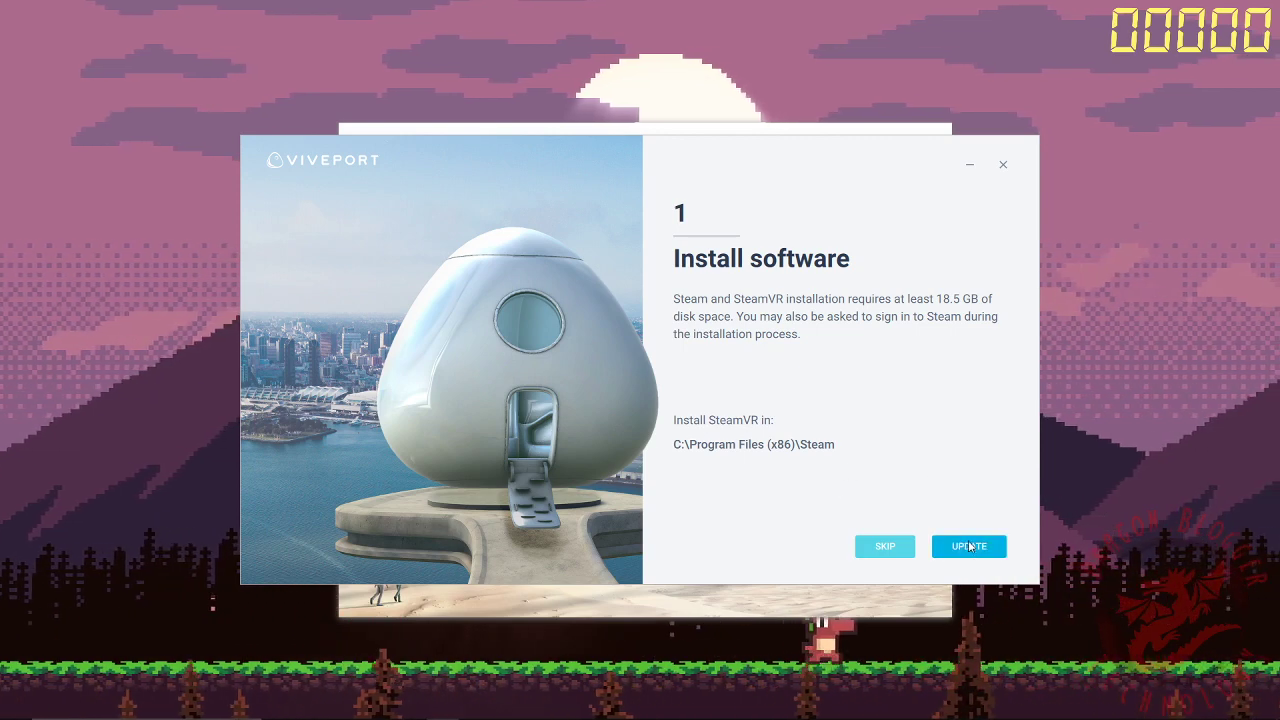
Update SteamVR in C:\Program Files (x86)\Steam and wait for the VIVEPORT SETUP screen.
{"action": "left_click", "coordinate": [980, 550]}
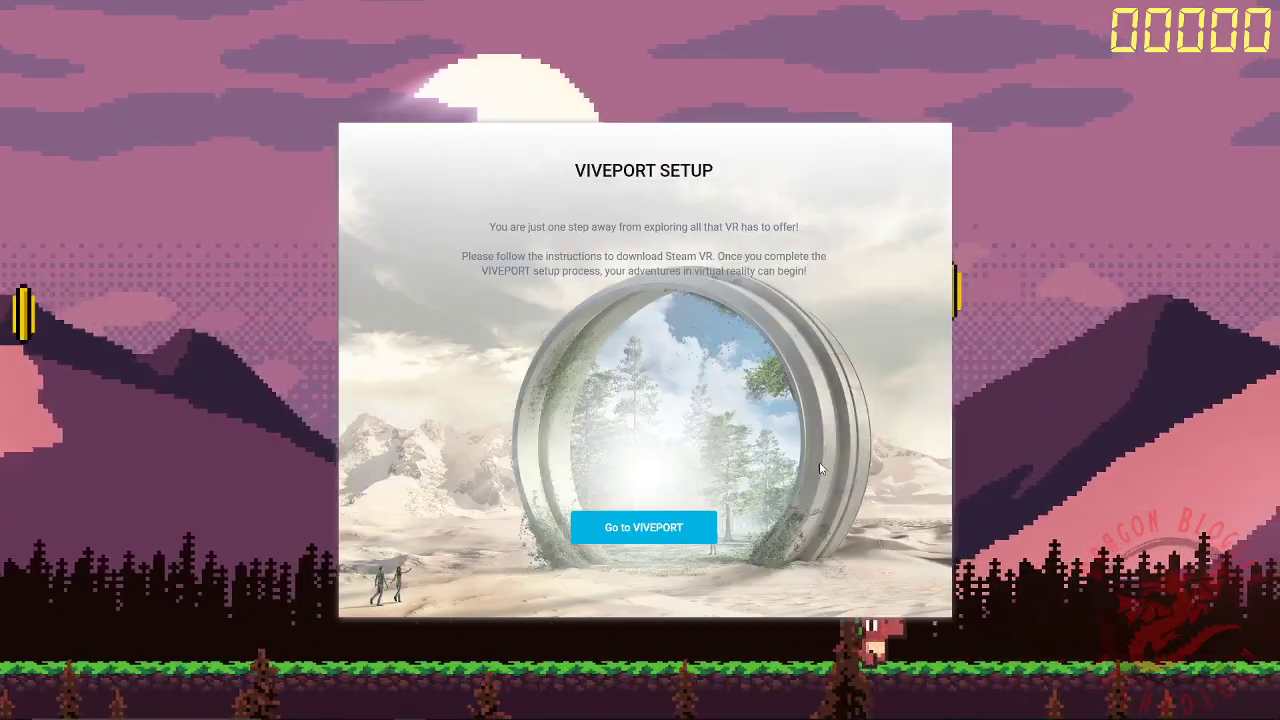
Go to the Viveport store, dismiss the VR launch banner and browse the GAMES catalogue.
{"action": "left_click", "coordinate": [690, 516]}
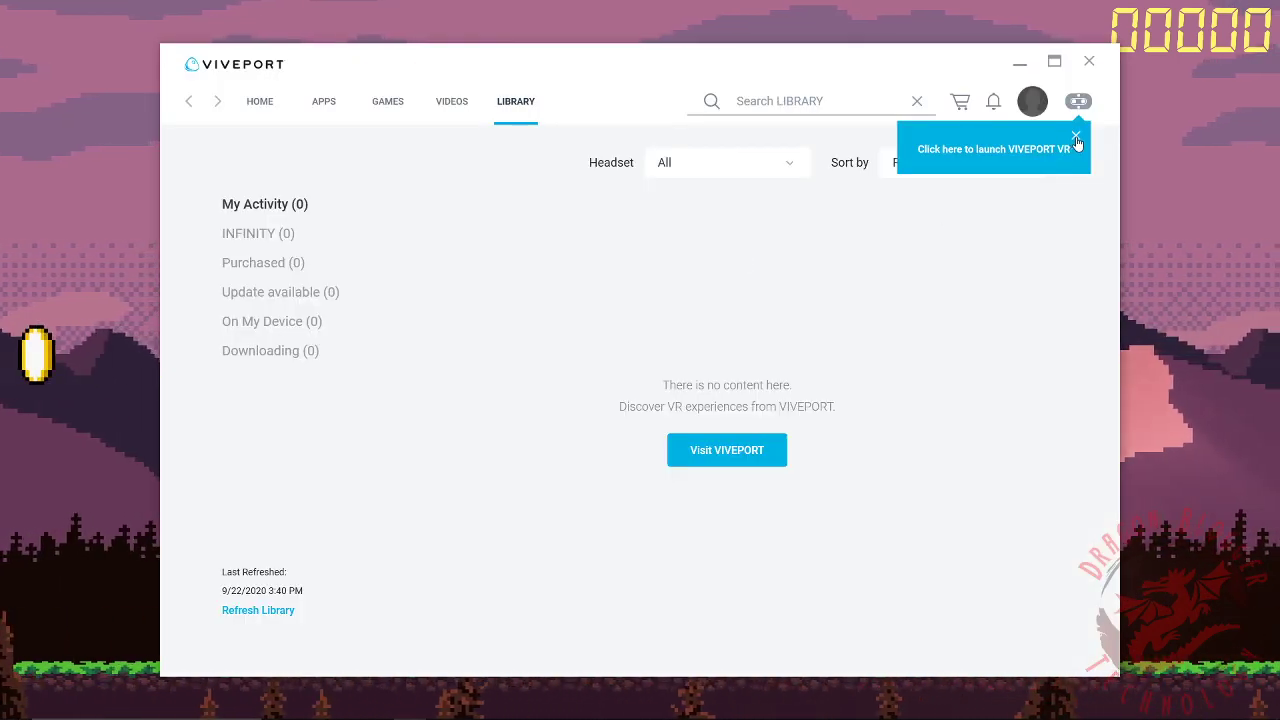
{"action": "left_click", "coordinate": [1076, 137]}
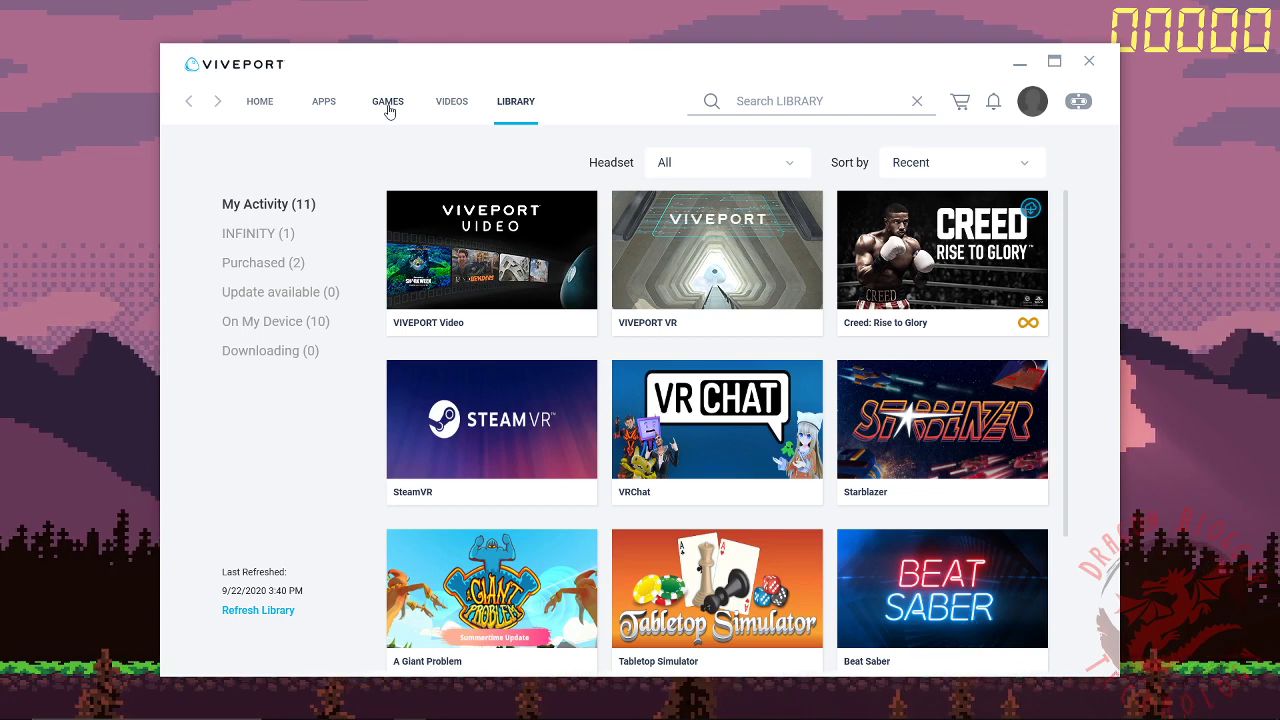
{"action": "left_click", "coordinate": [388, 103]}
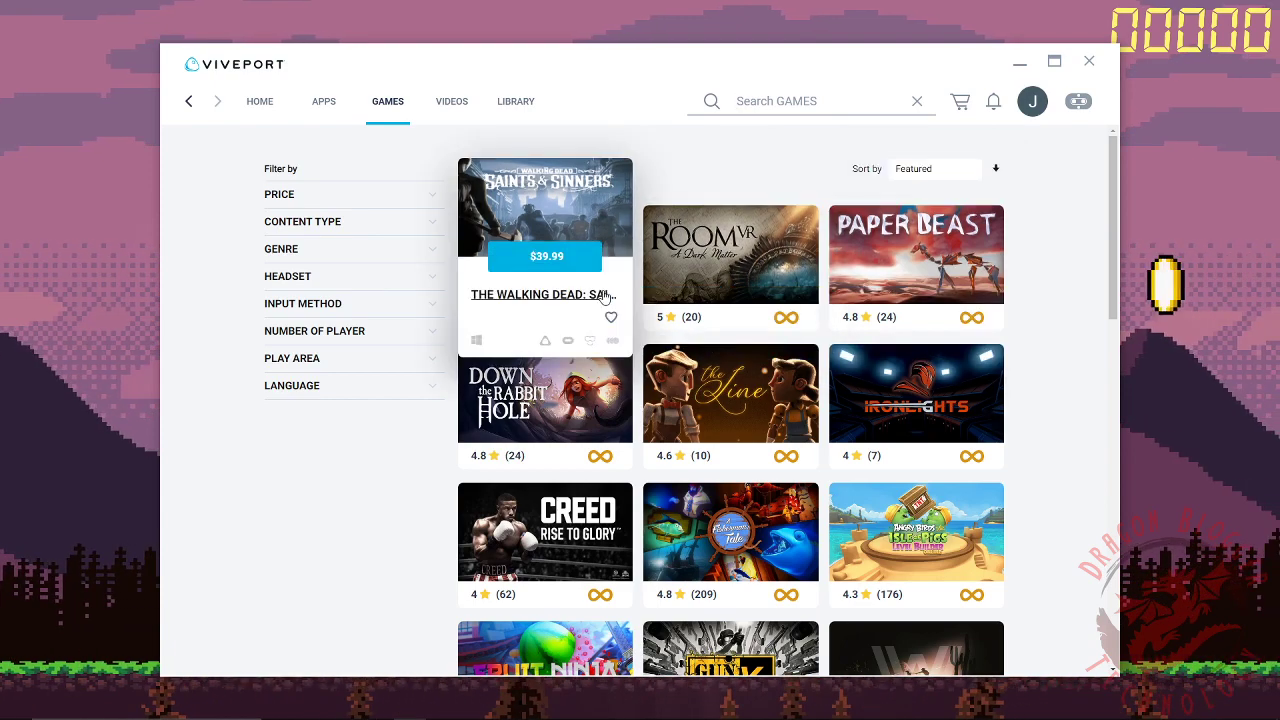
Download Creed: Rise to Glory into C:\Viveport, remembering this location for future downloads.
{"action": "scroll", "coordinate": [604, 296], "scroll_direction": "down", "scroll_amount": 1}
{"action": "scroll", "coordinate": [590, 290], "scroll_direction": "up", "scroll_amount": 1}
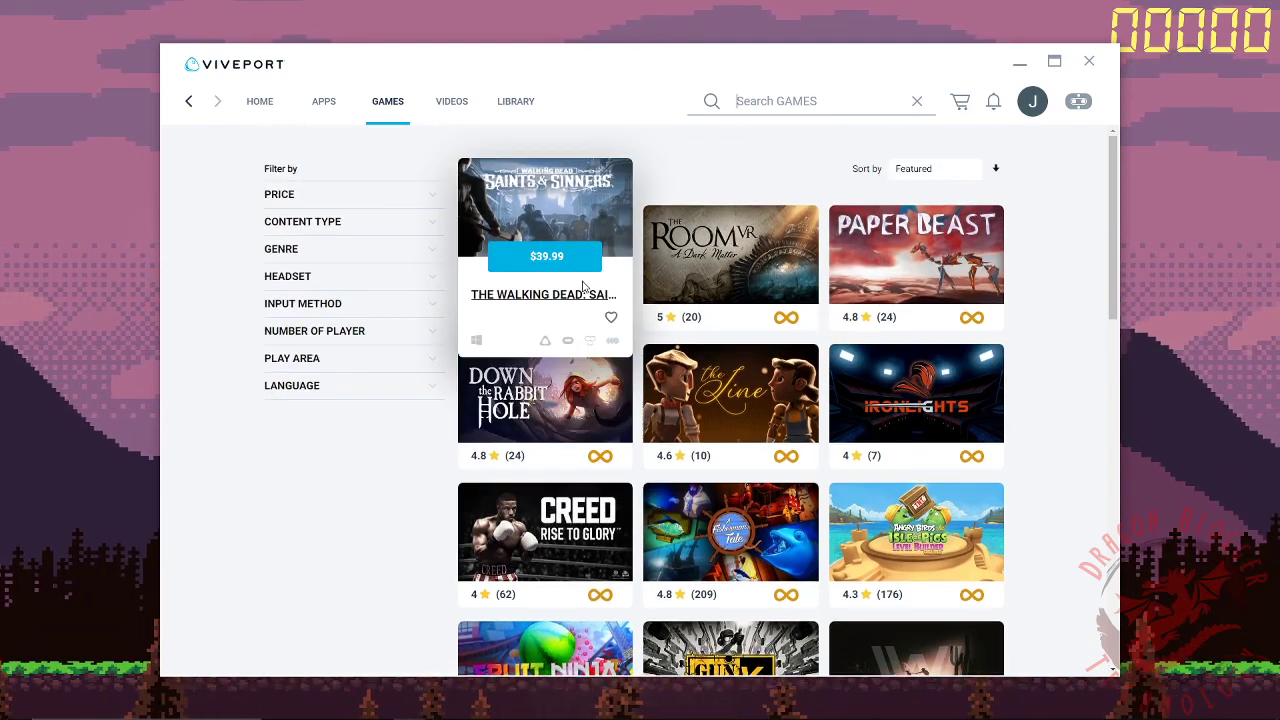
{"action": "scroll", "coordinate": [597, 345], "scroll_direction": "down", "scroll_amount": 1}
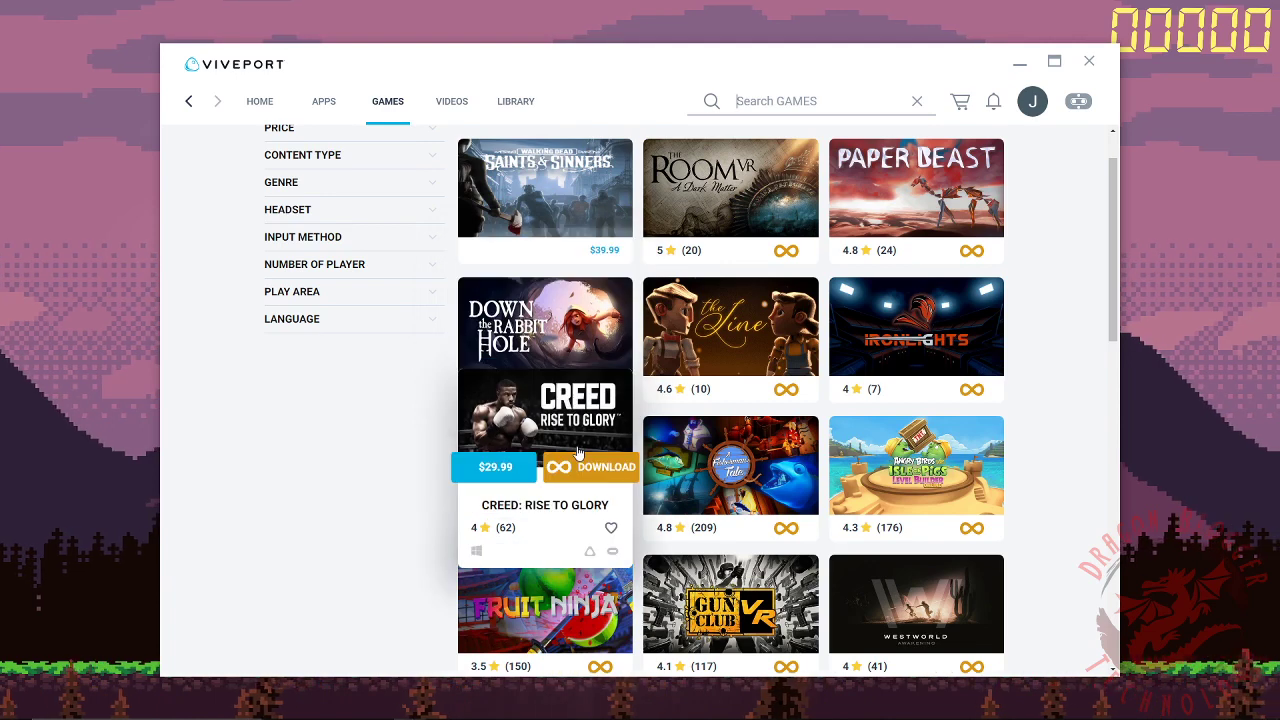
{"action": "left_click", "coordinate": [584, 470]}
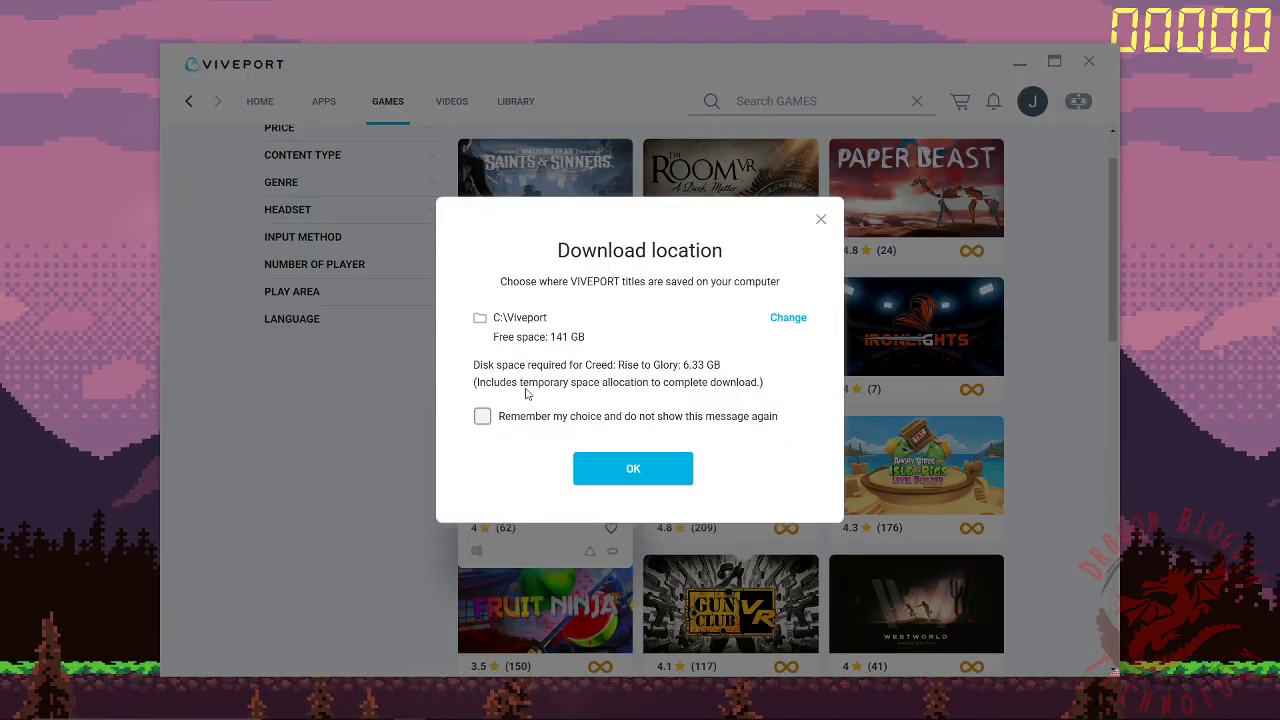
{"action": "left_click", "coordinate": [484, 417]}
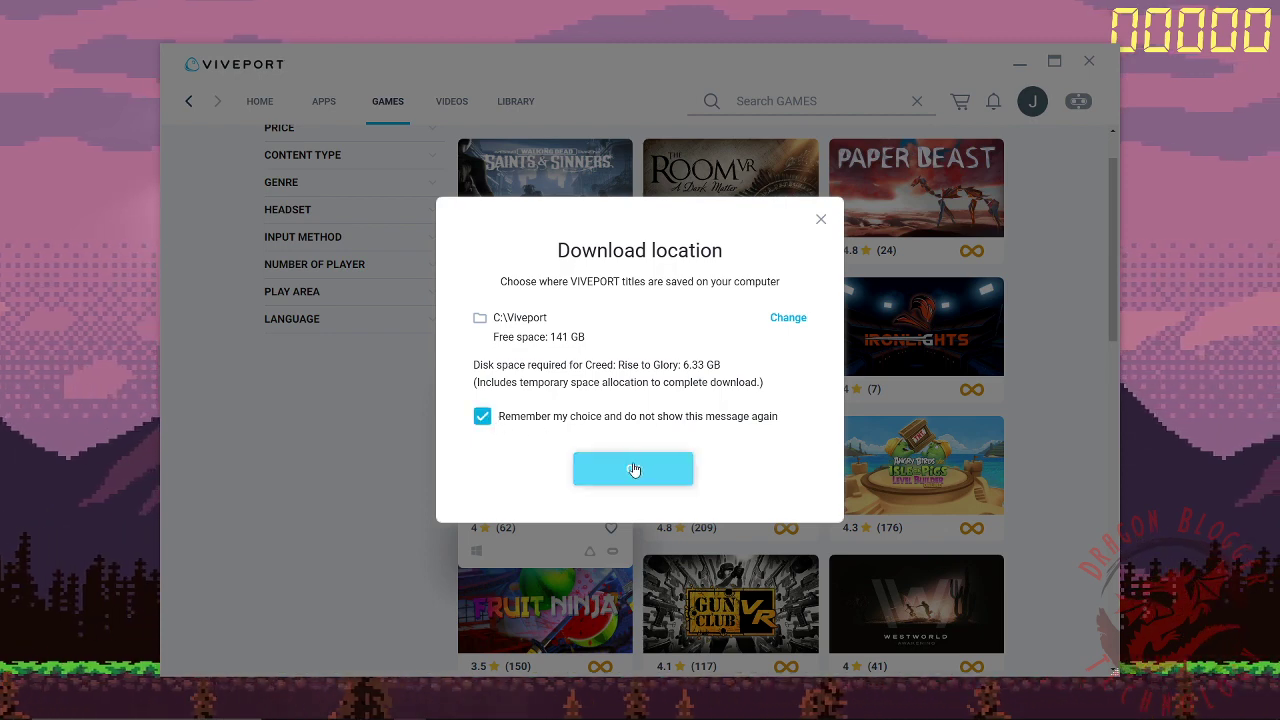
{"action": "left_click", "coordinate": [634, 467]}
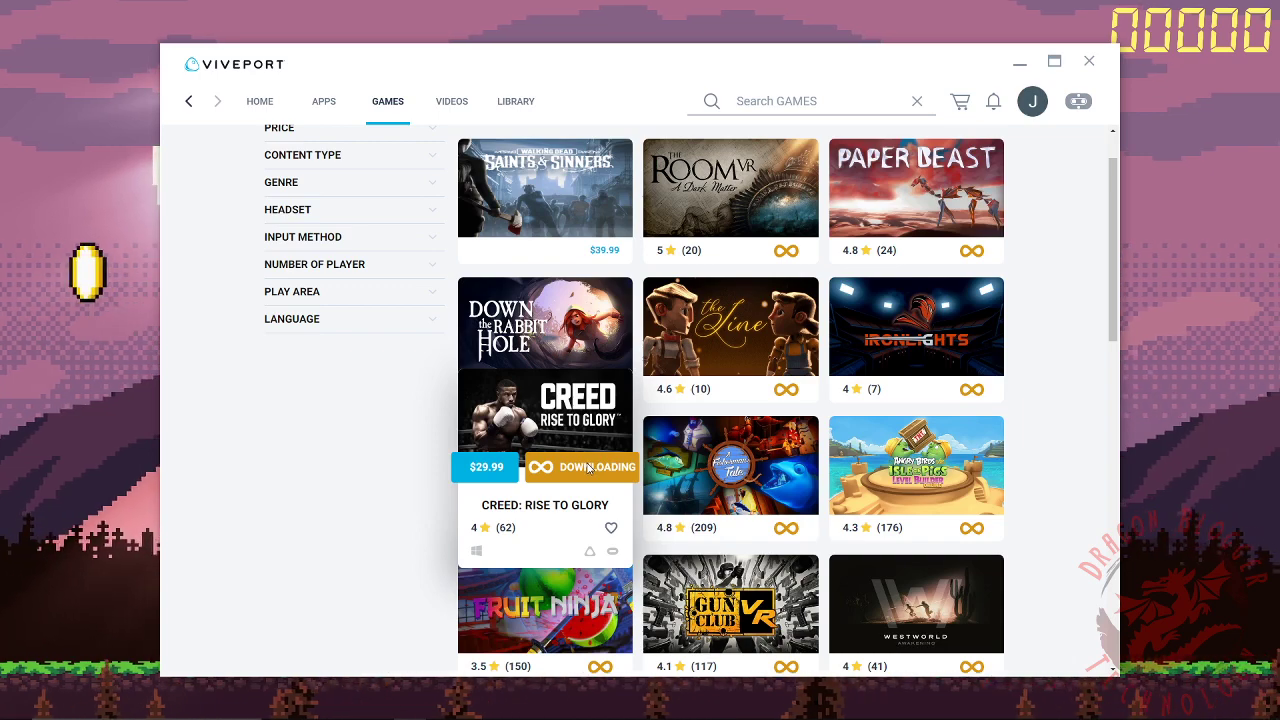
Save Witching Tower VR to the Infinity Library, continuing past the compatibility warning.
{"action": "scroll", "coordinate": [850, 430], "scroll_direction": "down", "scroll_amount": 3}
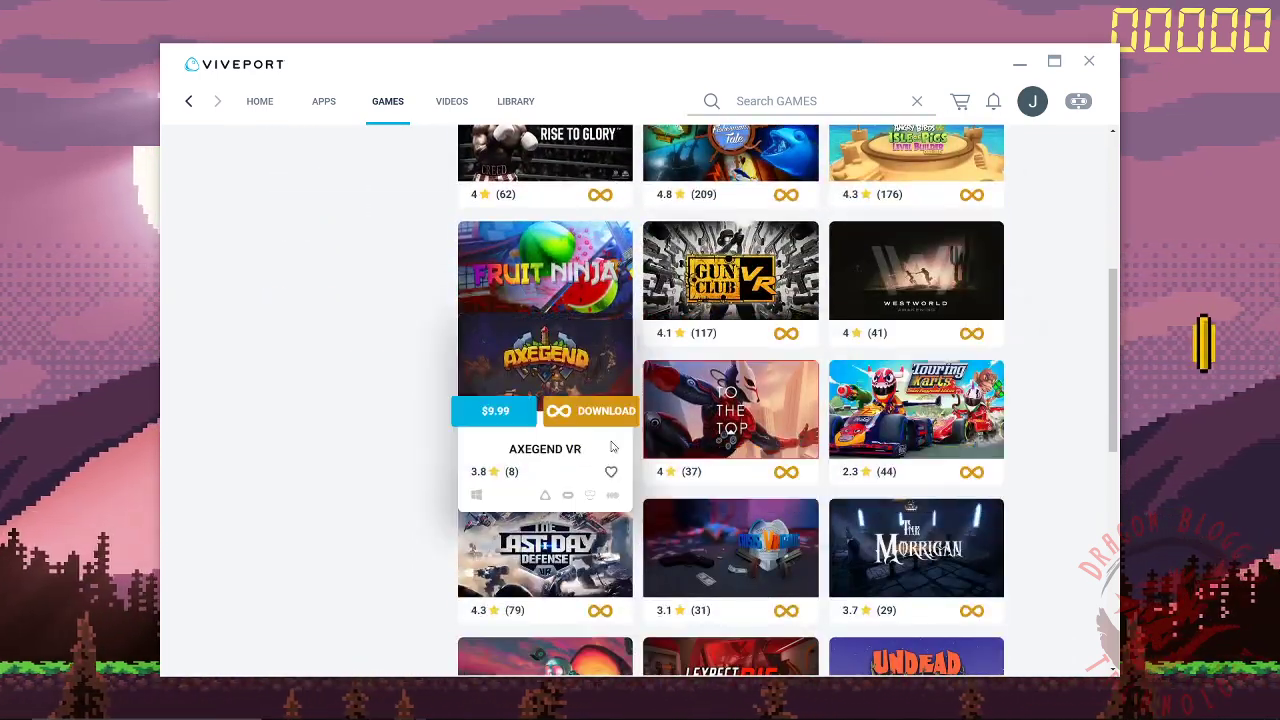
{"action": "scroll", "coordinate": [730, 440], "scroll_direction": "down", "scroll_amount": 1}
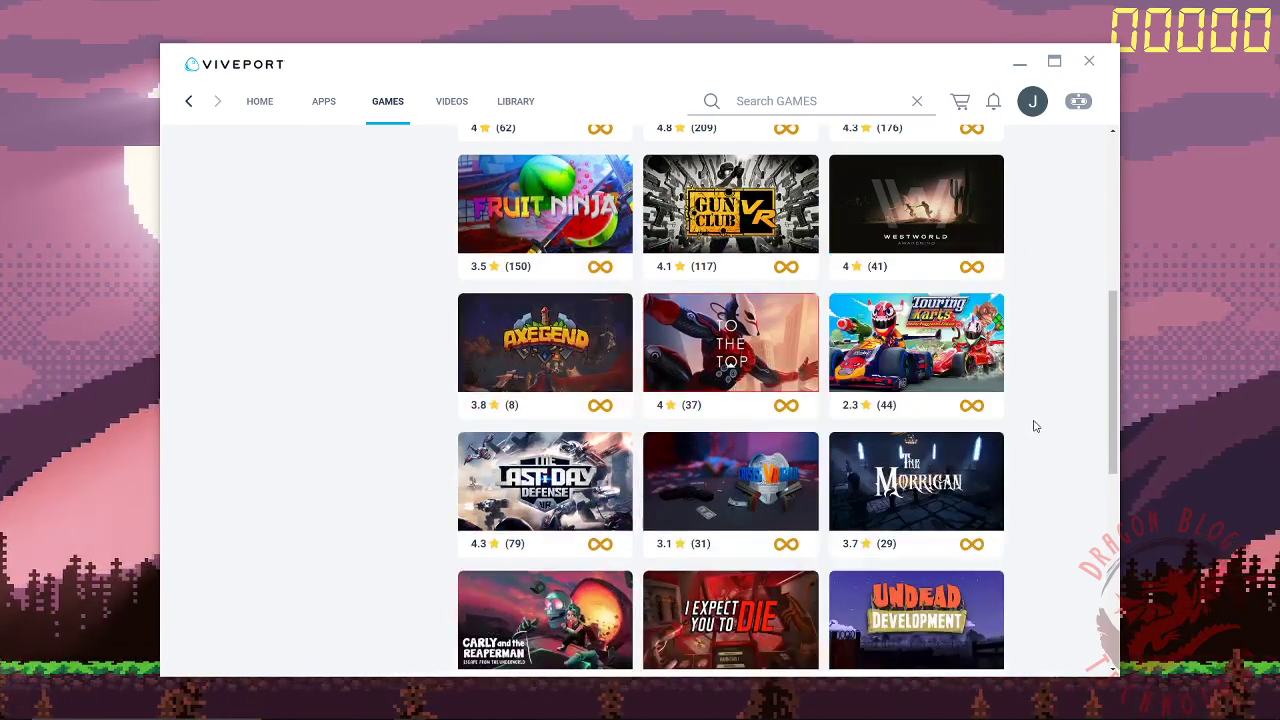
{"action": "scroll", "coordinate": [600, 380], "scroll_direction": "down", "scroll_amount": 1}
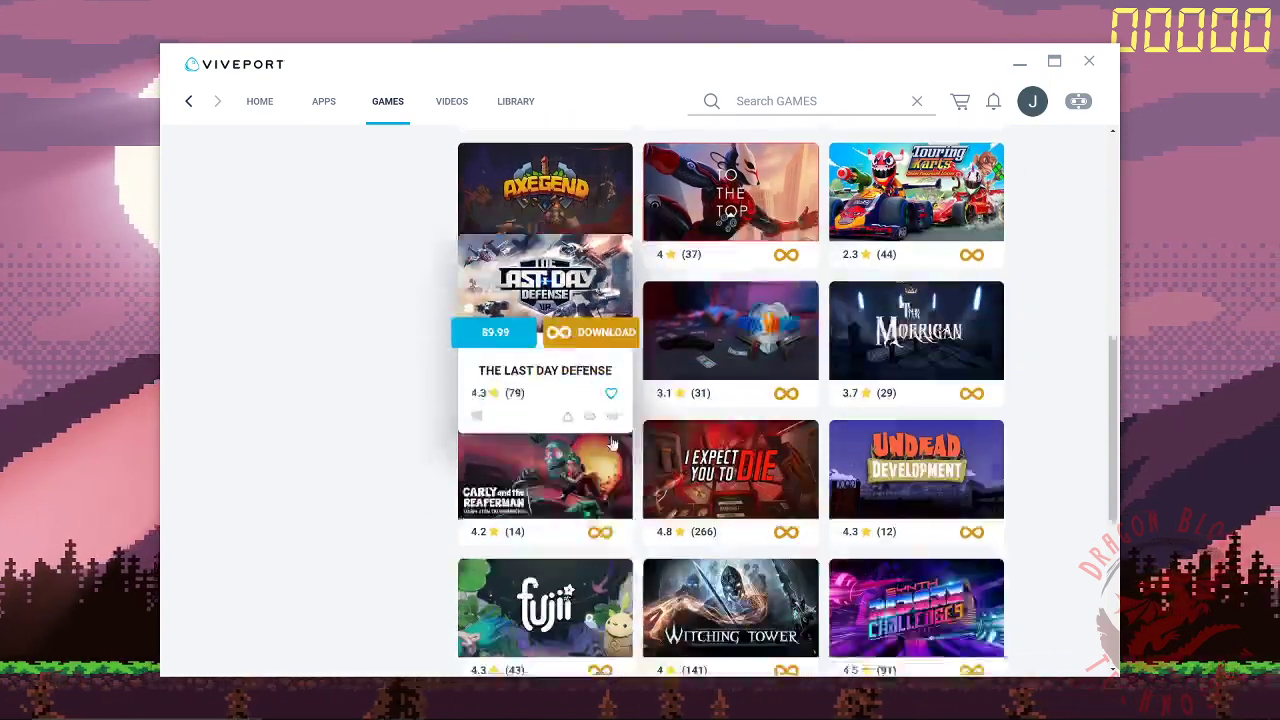
{"action": "scroll", "coordinate": [720, 450], "scroll_direction": "down", "scroll_amount": 1}
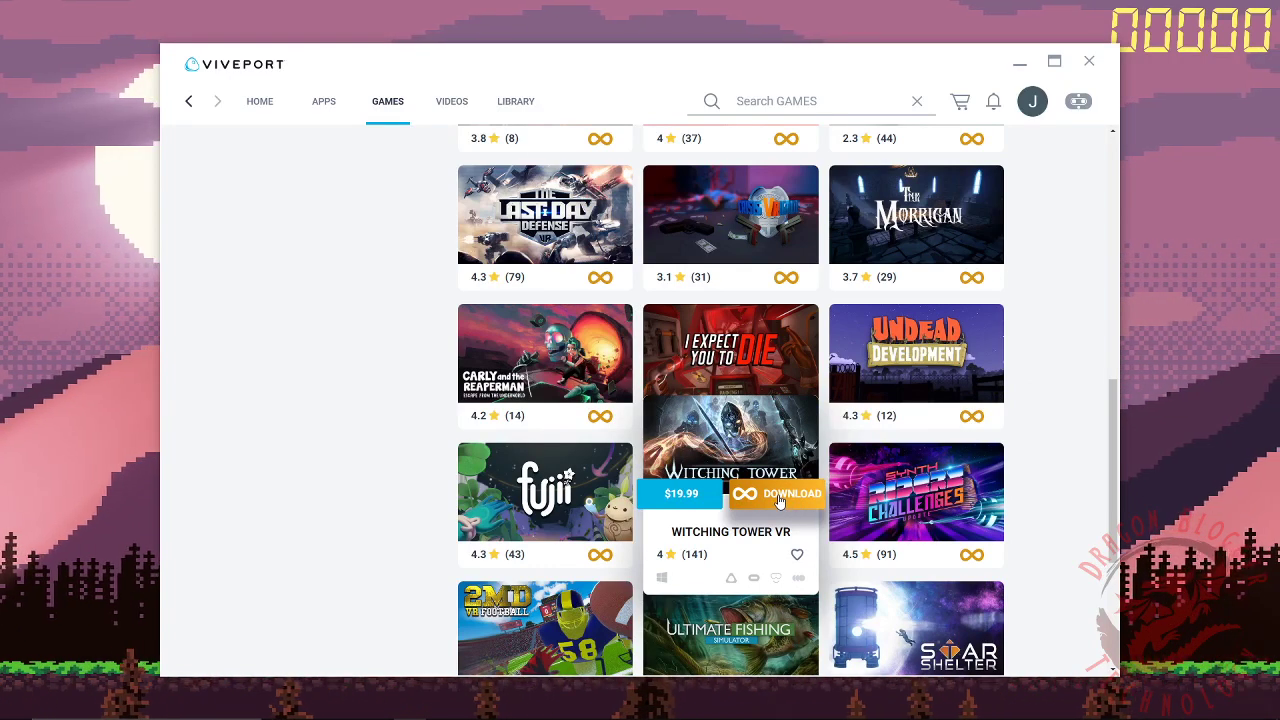
{"action": "left_click", "coordinate": [779, 497]}
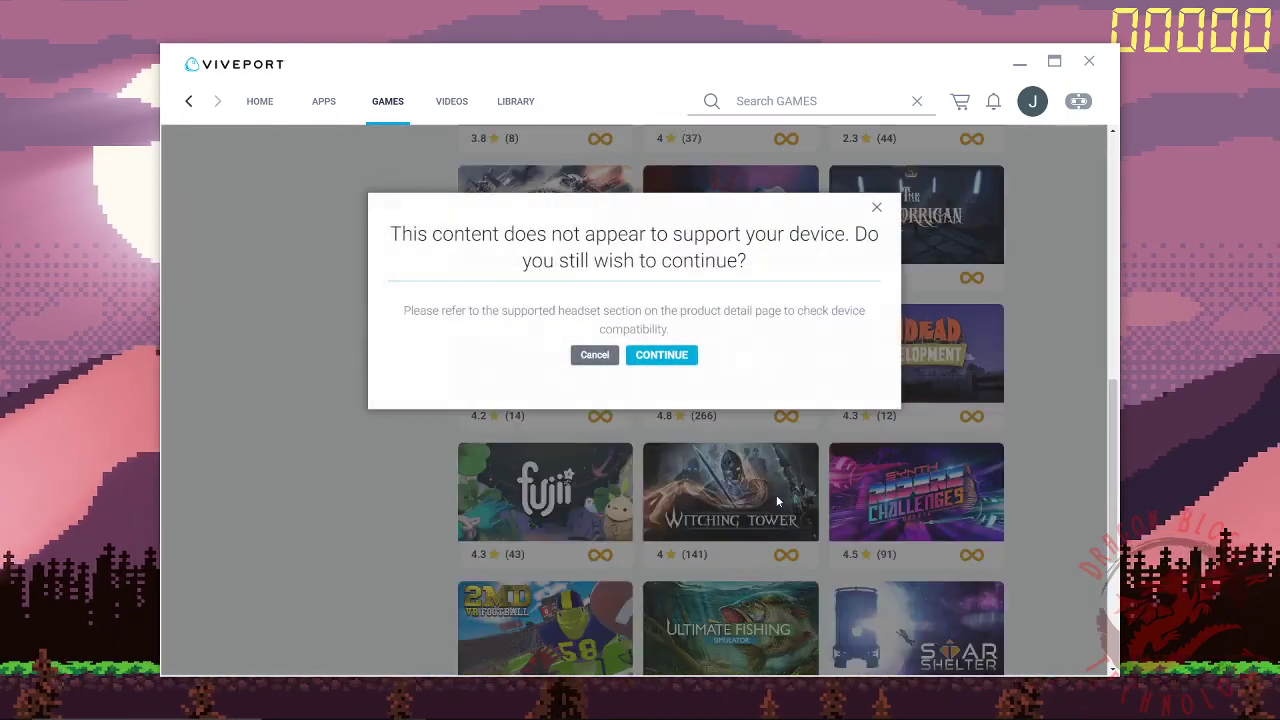
{"action": "left_click", "coordinate": [661, 357]}
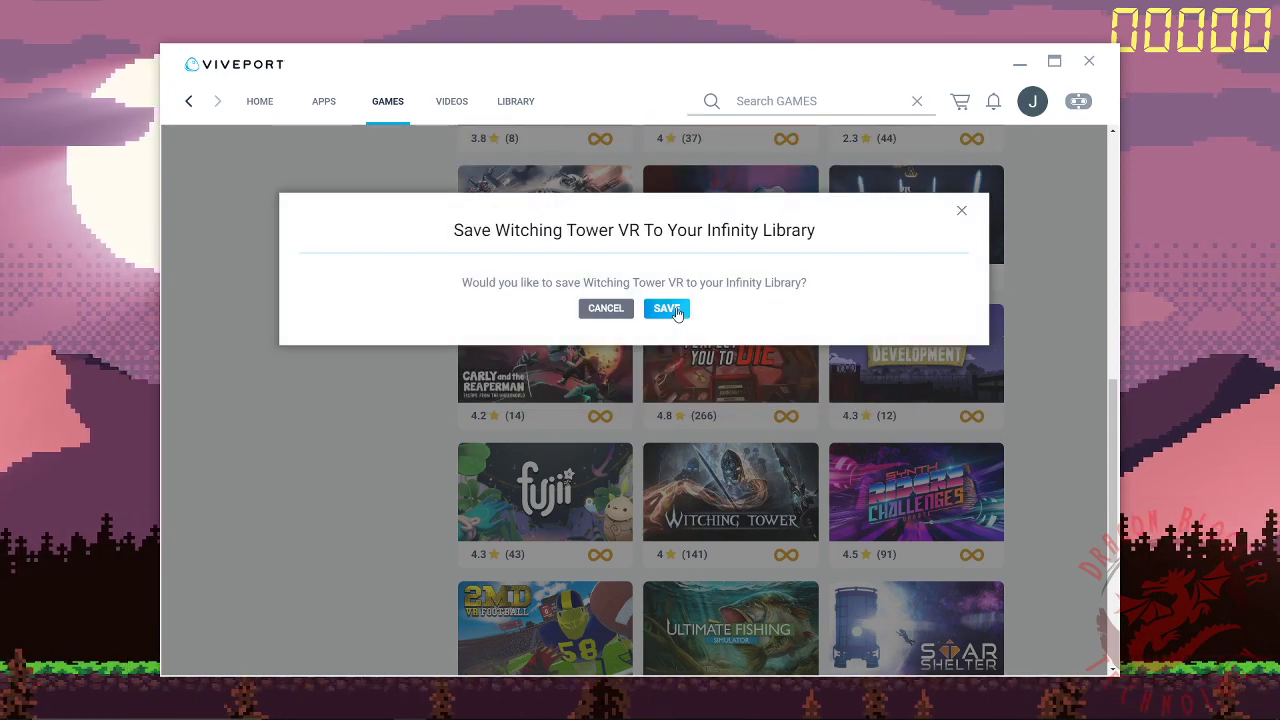
{"action": "left_click", "coordinate": [679, 311]}
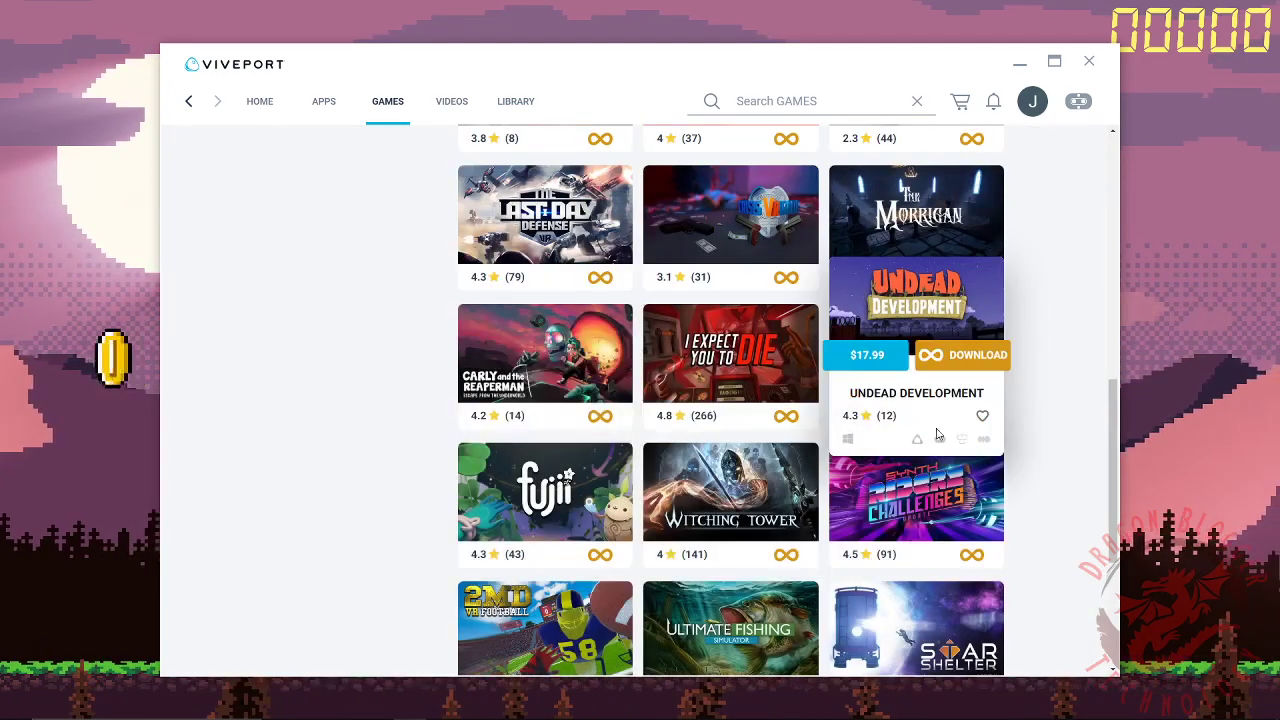
{"action": "scroll", "coordinate": [1014, 443], "scroll_direction": "down", "scroll_amount": 5}
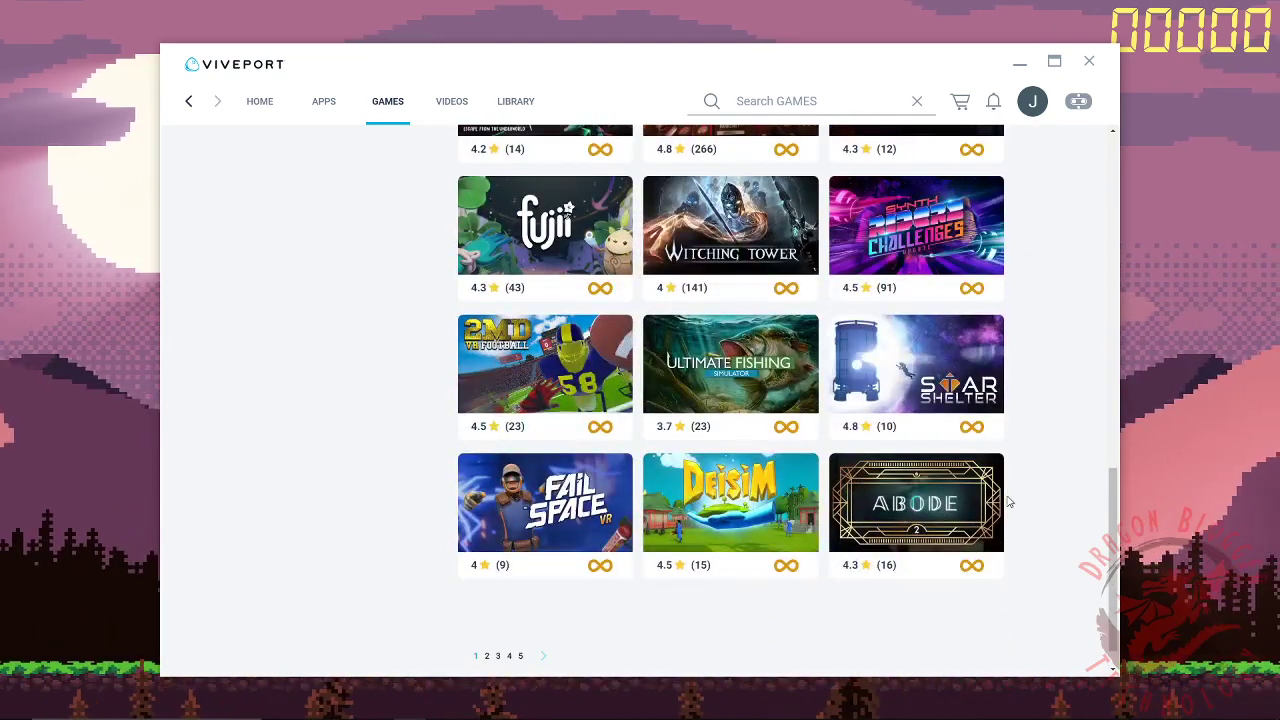
{"action": "mouse_move", "coordinate": [622, 482]}
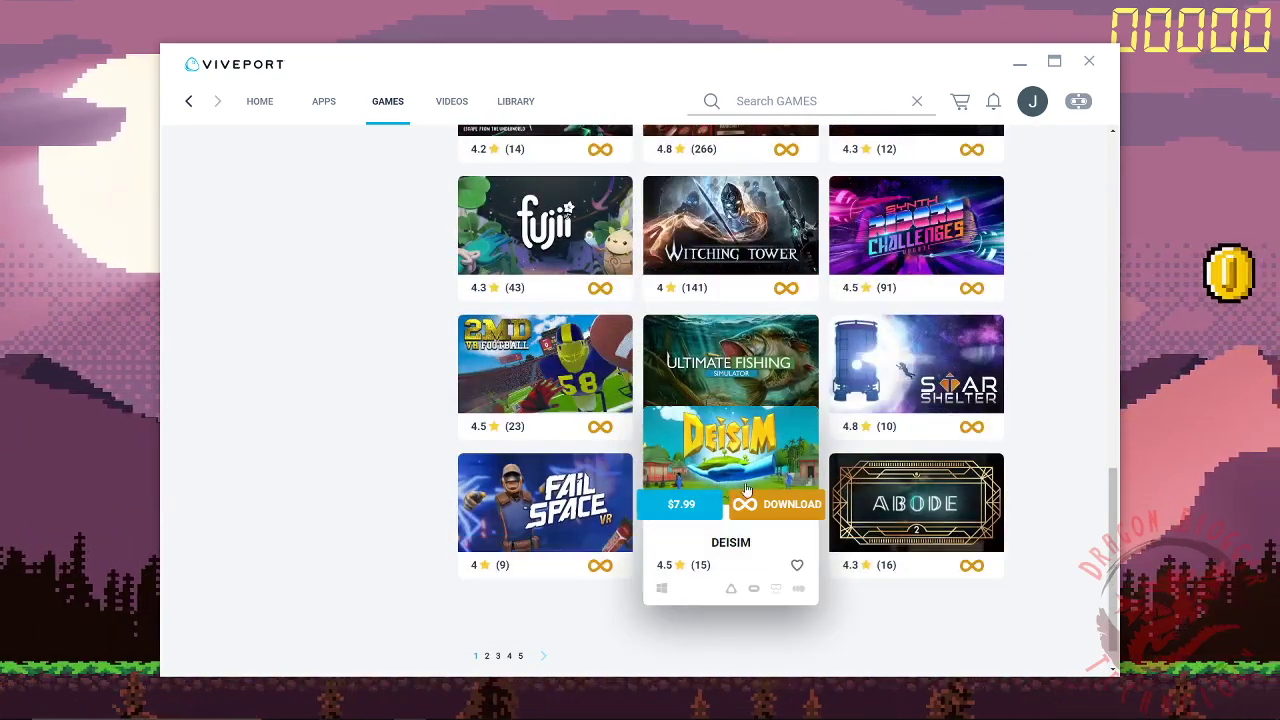